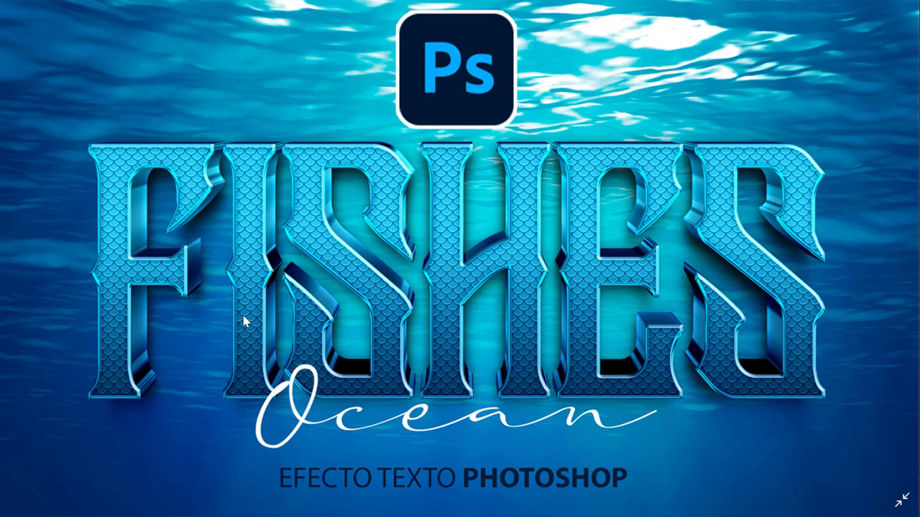
Exit full-screen view of the FISHES Ocean preview image in Photos.
key(Escape)
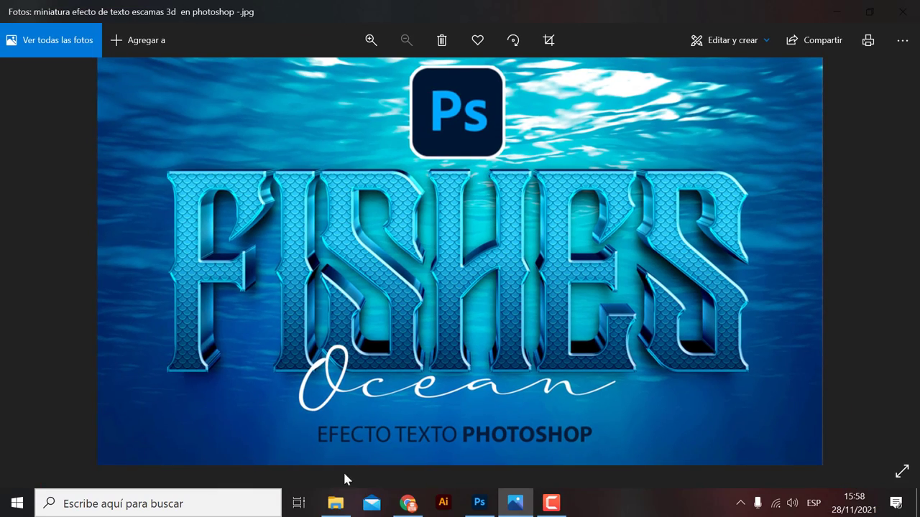
Dismiss Chrome's download bar and start the 27.19MB 'efecto de texto escamas 3d en photoshop' ZIP download.
click(408, 503)
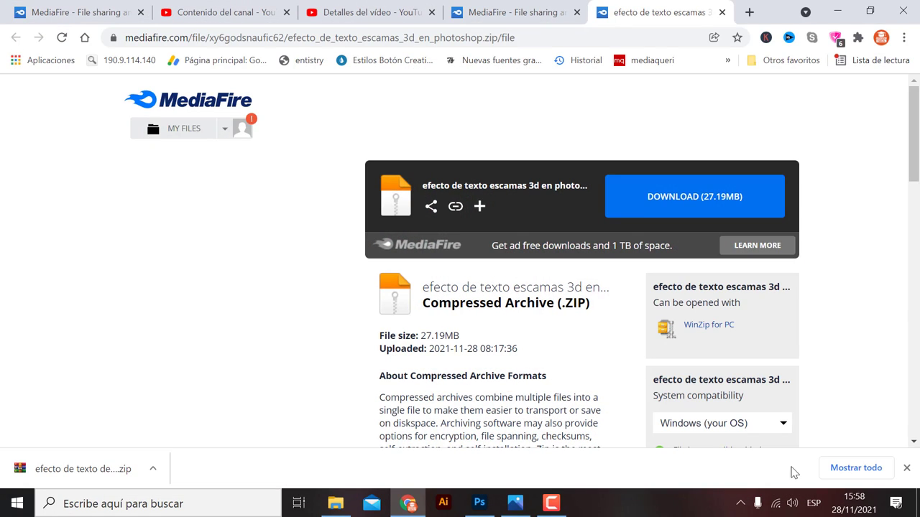
click(905, 468)
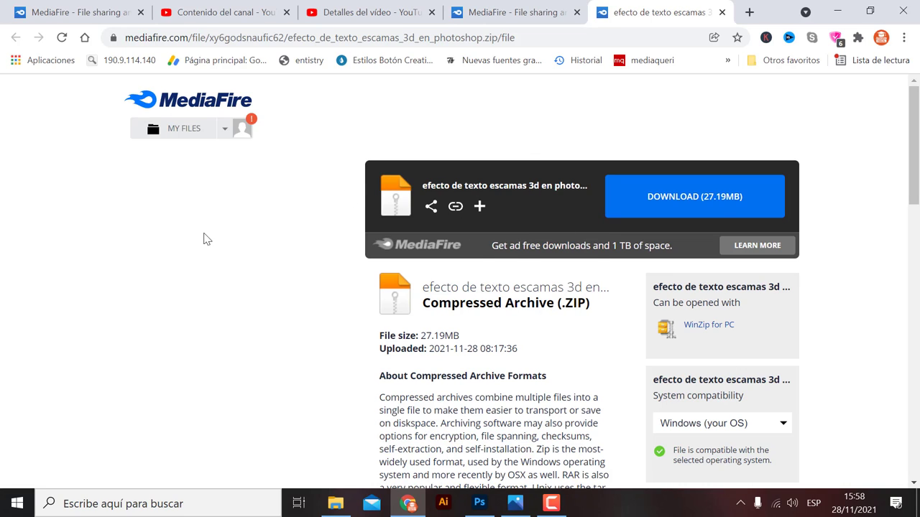
click(695, 201)
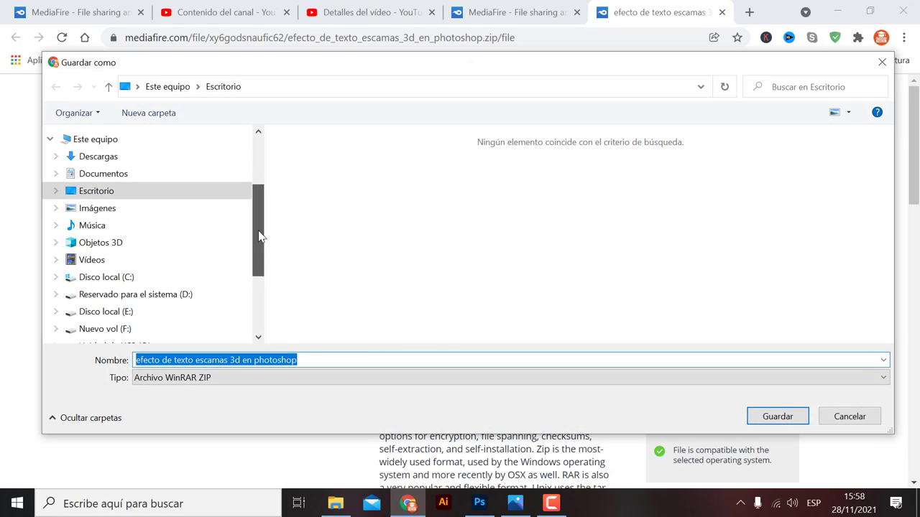
scroll(259, 234, up, 3)
Save the ZIP to Escritorio (Desktop), then minimise Chrome once the download completes.
click(107, 198)
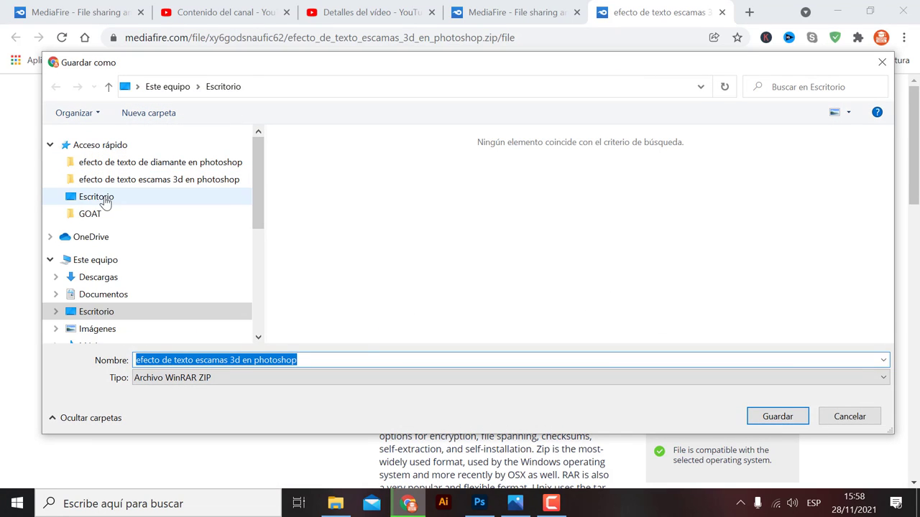
click(777, 417)
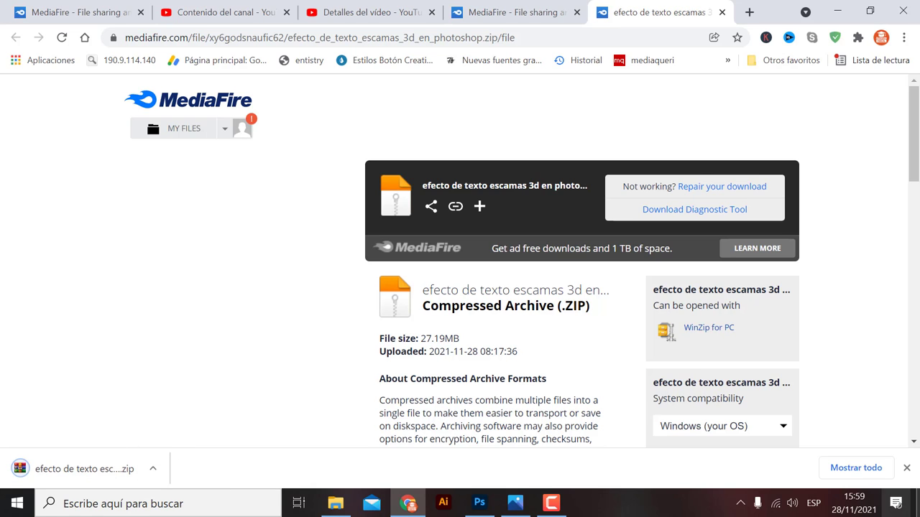
click(918, 503)
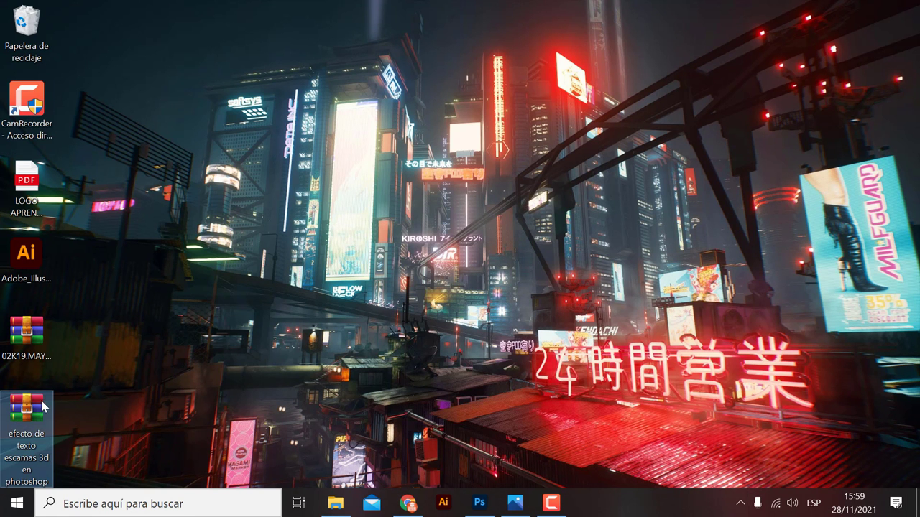
Extract the downloaded ZIP onto the desktop with Extraer aquí.
drag(42, 407, 238, 201)
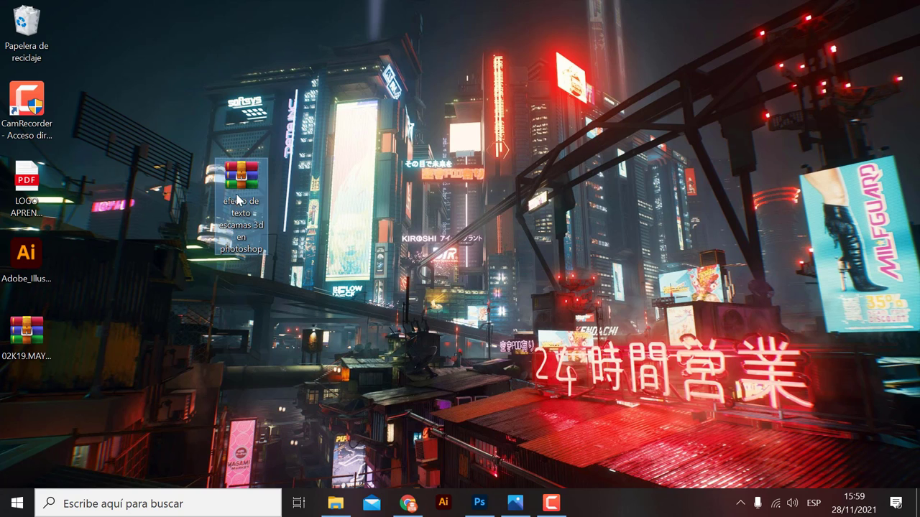
right_click(241, 179)
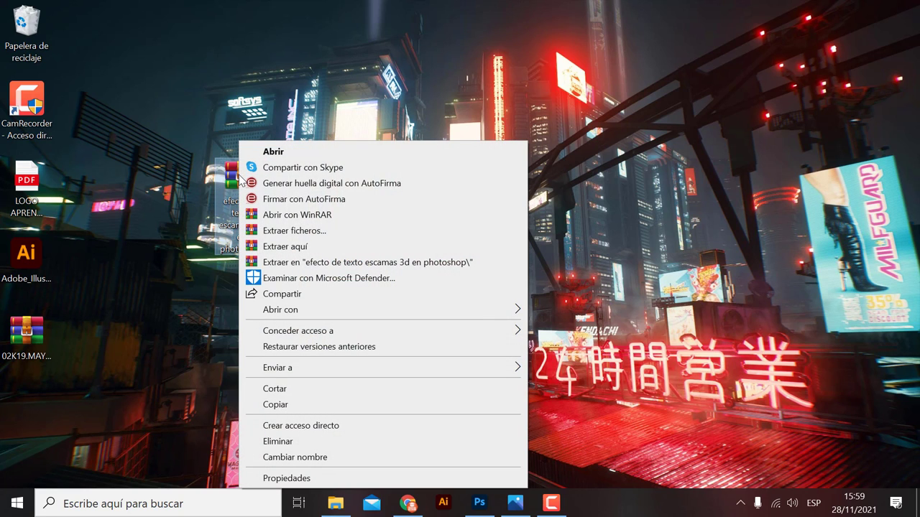
click(270, 252)
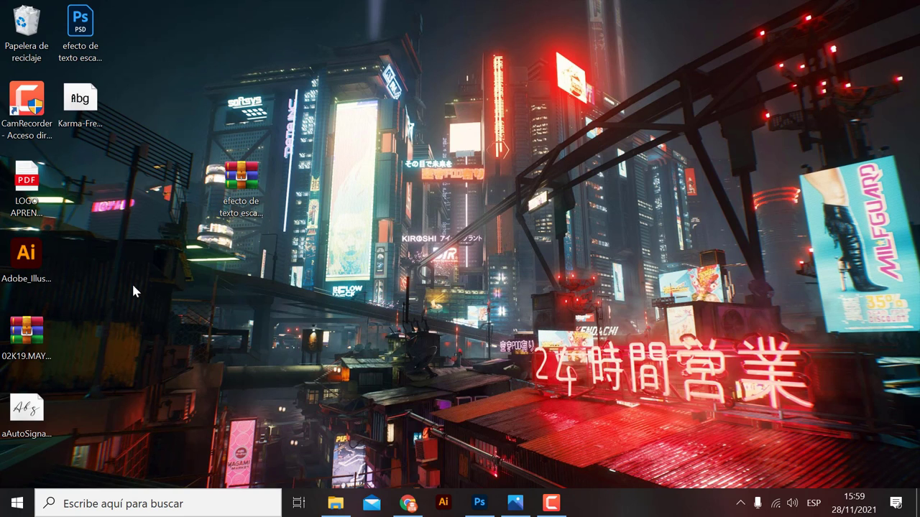
Group the aAutoSignature and Karma font files and the PSD near the desktop centre.
drag(29, 417, 404, 167)
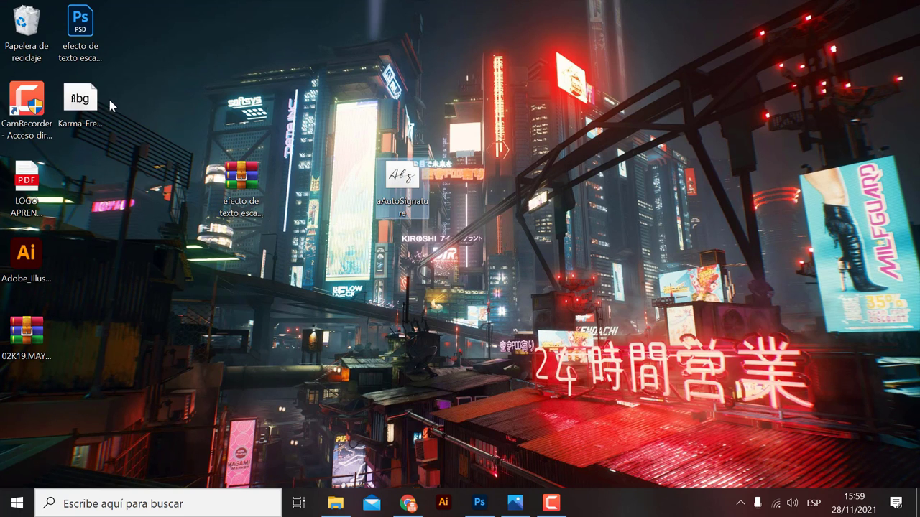
drag(112, 106, 503, 162)
drag(103, 41, 571, 202)
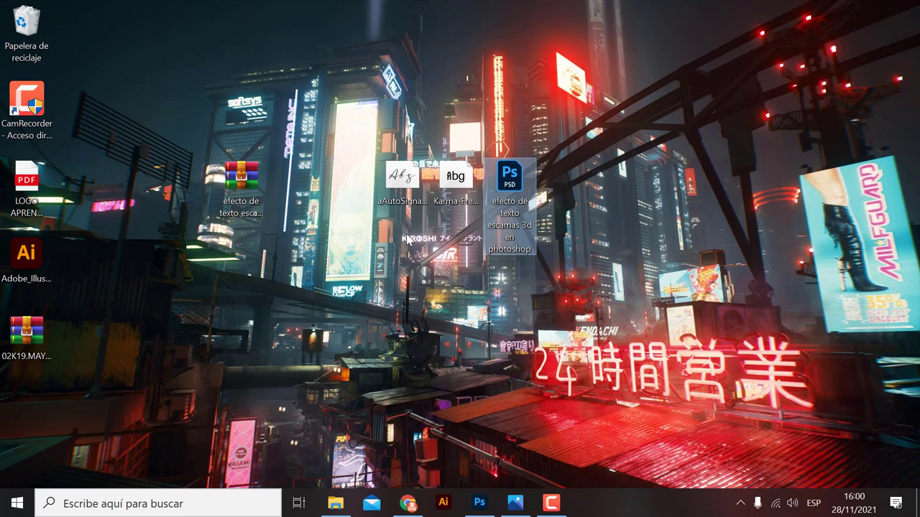
Install the a Auto Signature font, replacing the existing copy, and close its preview.
double_click(404, 185)
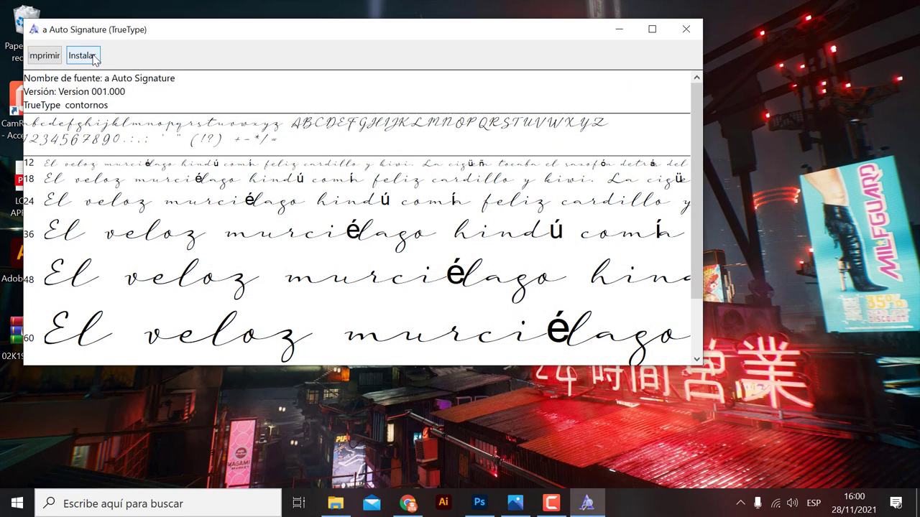
click(82, 57)
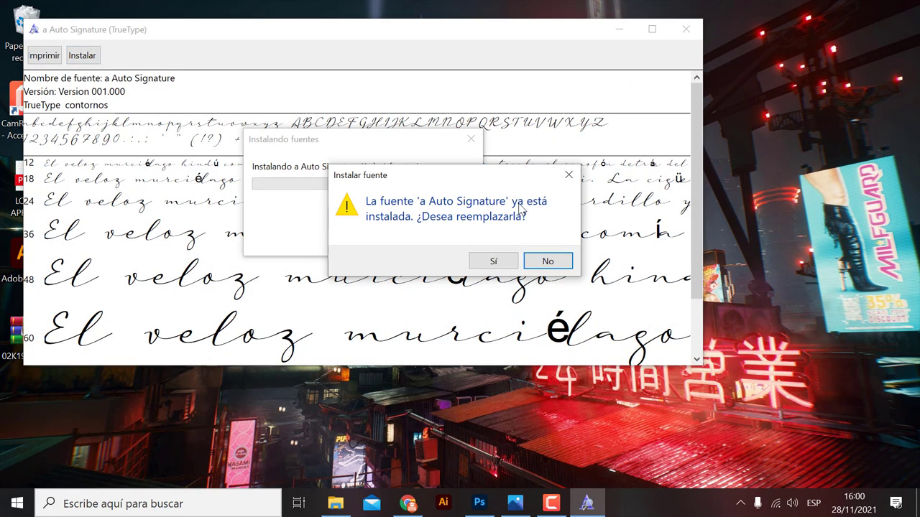
click(568, 177)
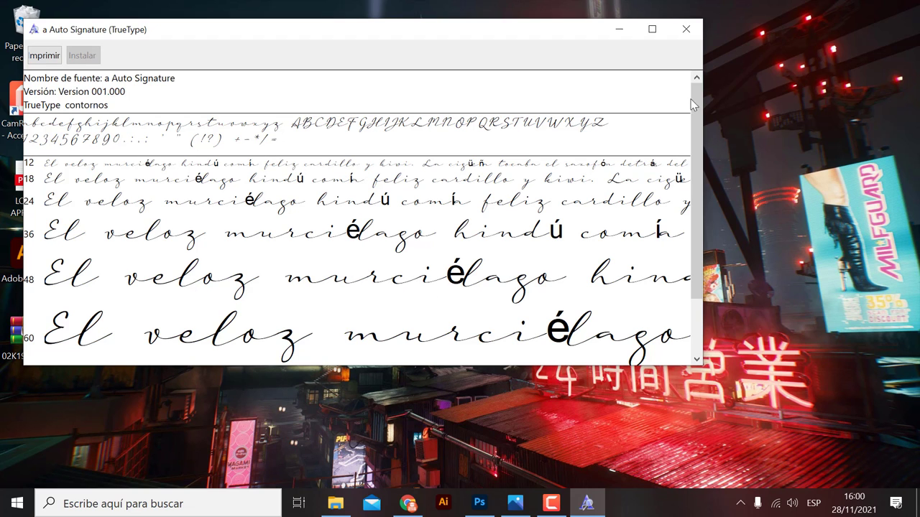
click(687, 29)
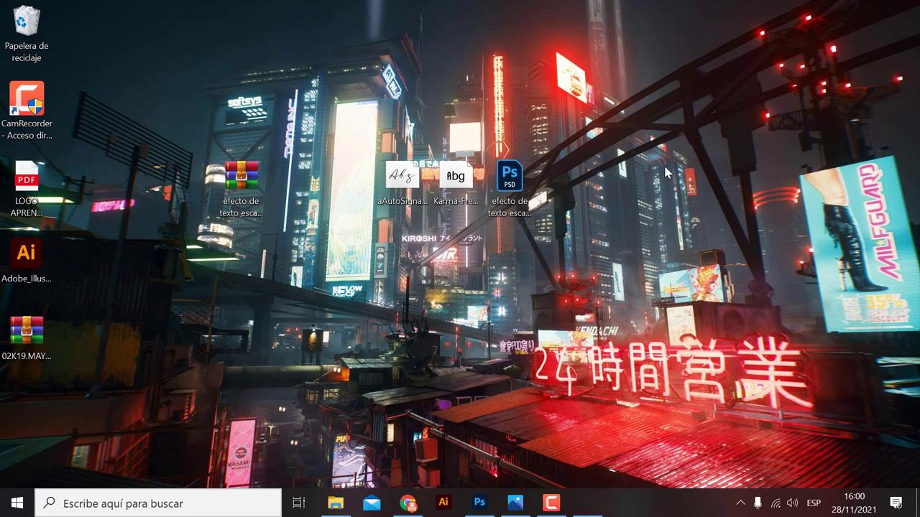
Install the Karma Free Version font, replacing the existing copy, and close its preview.
double_click(455, 178)
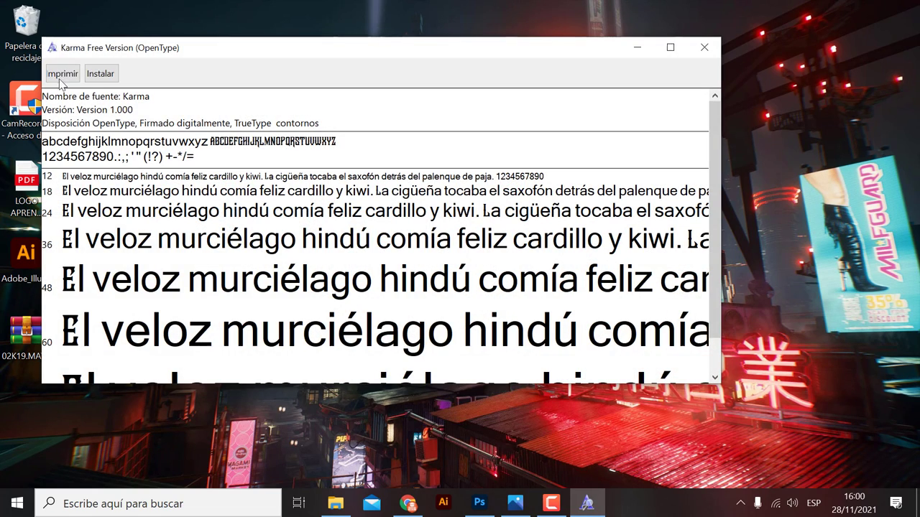
click(100, 73)
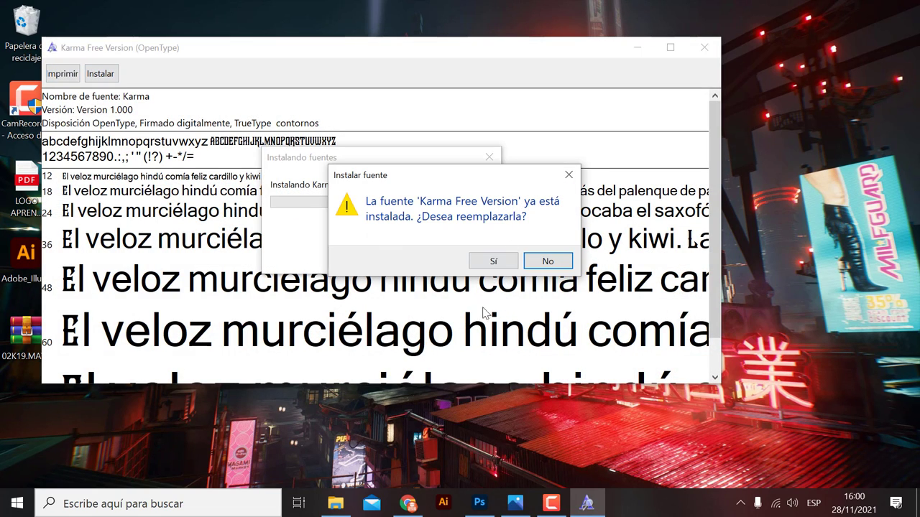
click(568, 176)
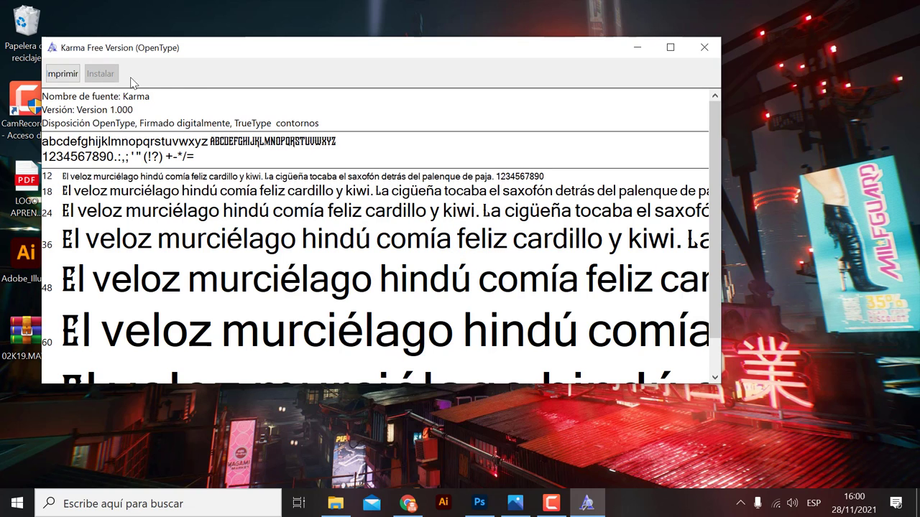
click(704, 47)
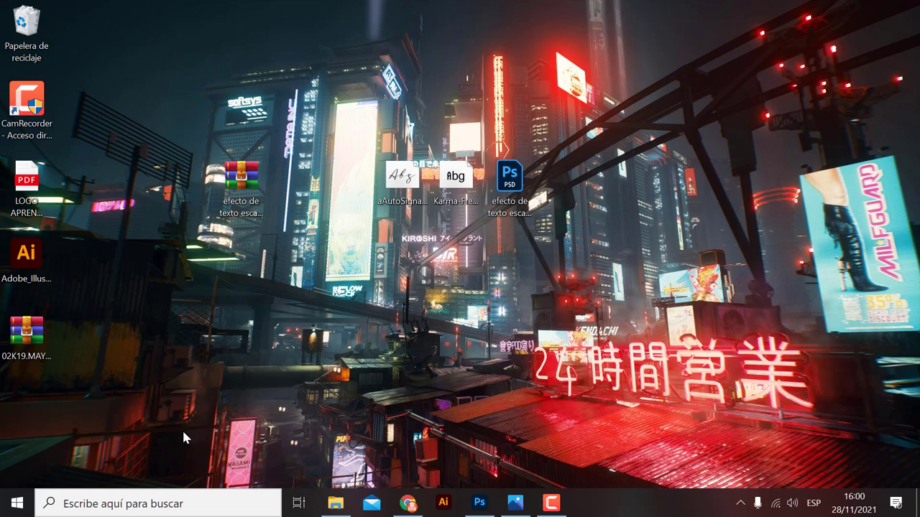
Open the fish-scale PSD, accepting the profile mismatch, and zoom out to the whole canvas.
double_click(510, 188)
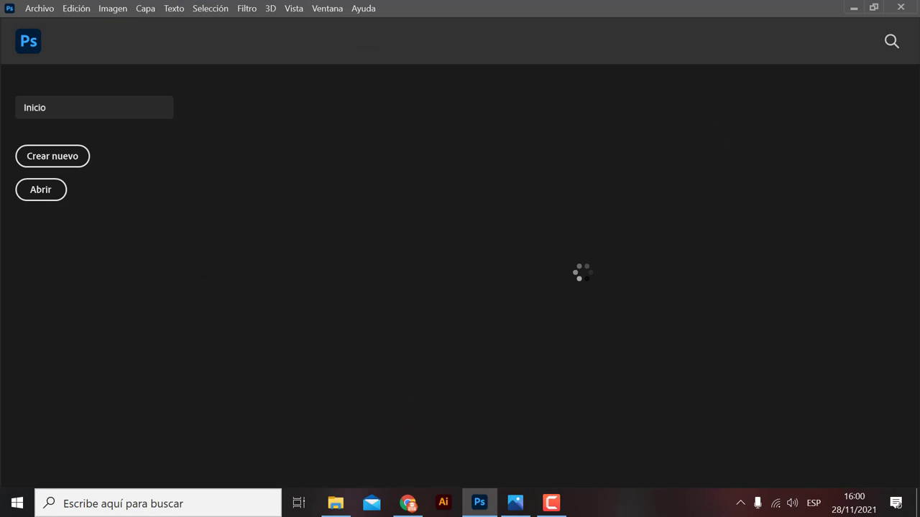
click(515, 264)
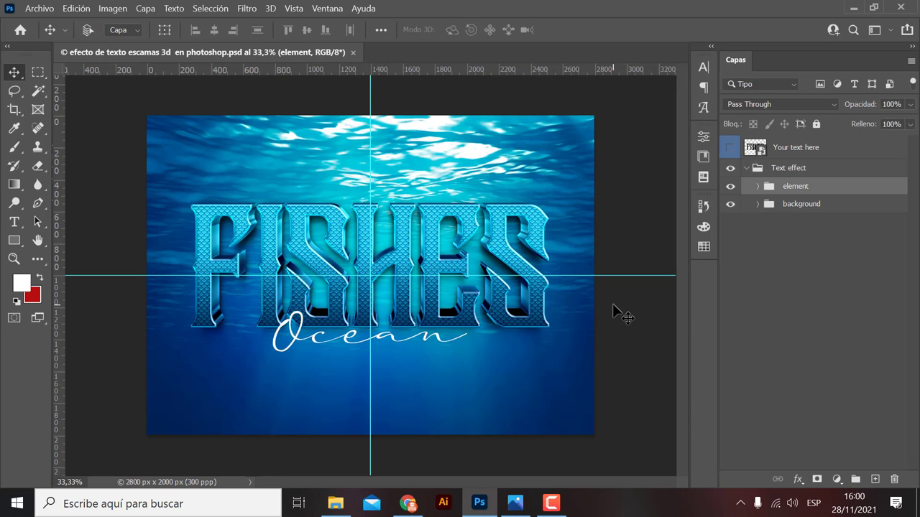
key(ctrl+plus)
key(ctrl+plus)
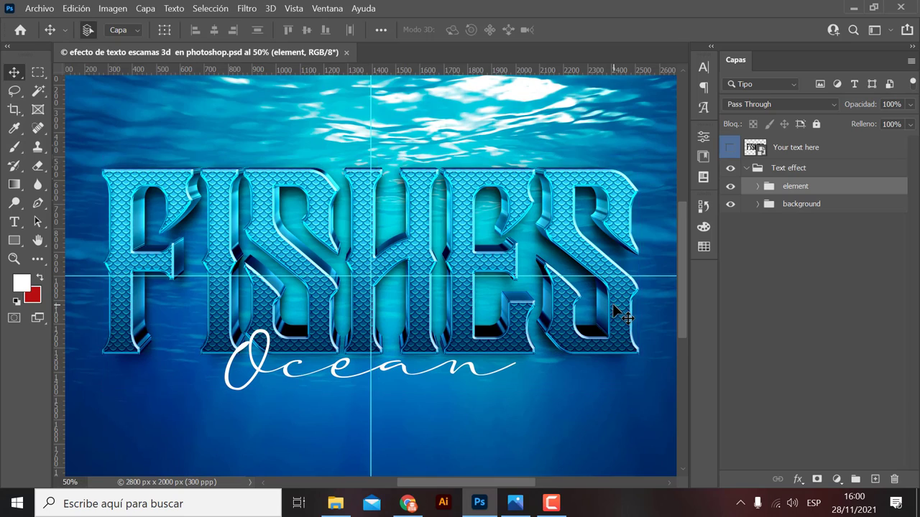
key(ctrl+minus)
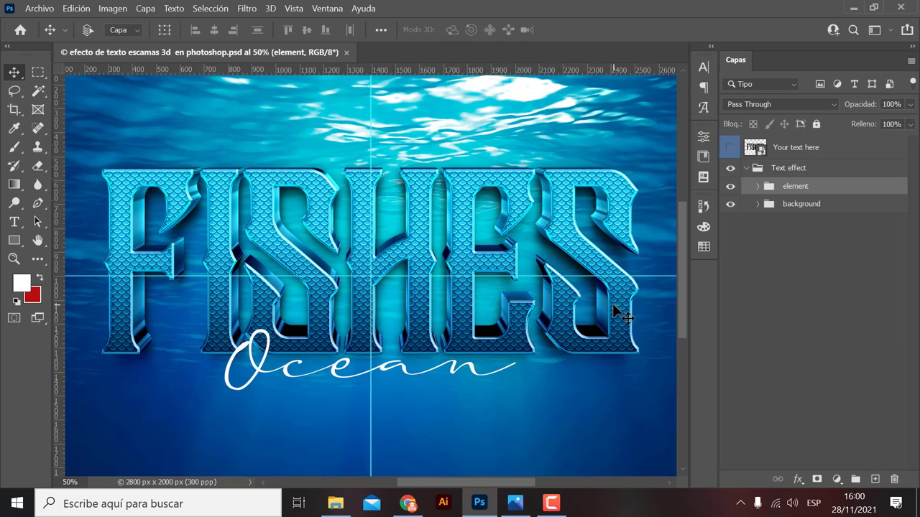
key(ctrl+minus)
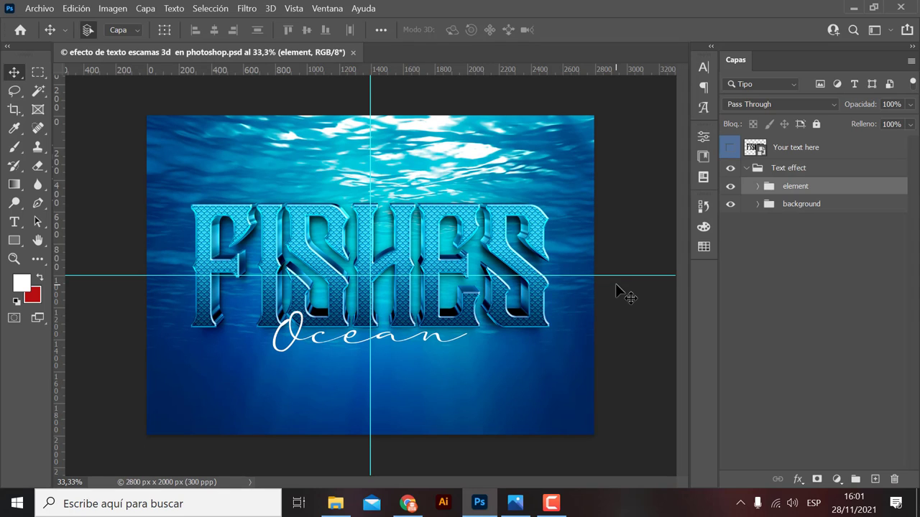
Toggle the cyan guides off and back on, then hide the layers panel with F7.
key(ctrl+semicolon)
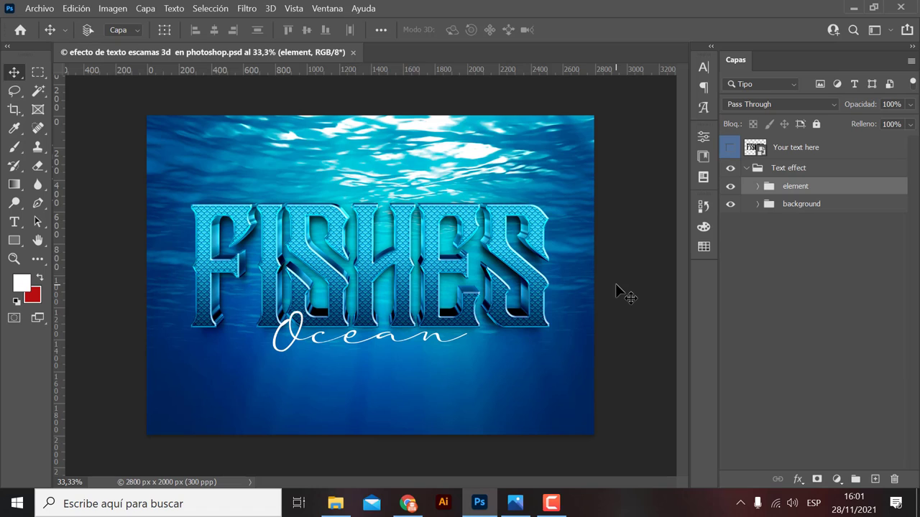
key(ctrl+semicolon)
key(ctrl+semicolon)
key(F7)
key(F7)
key(F7)
key(F7)
key(F7)
key(F7)
Show the Capas (Layers) panel from the Ventana menu.
click(325, 8)
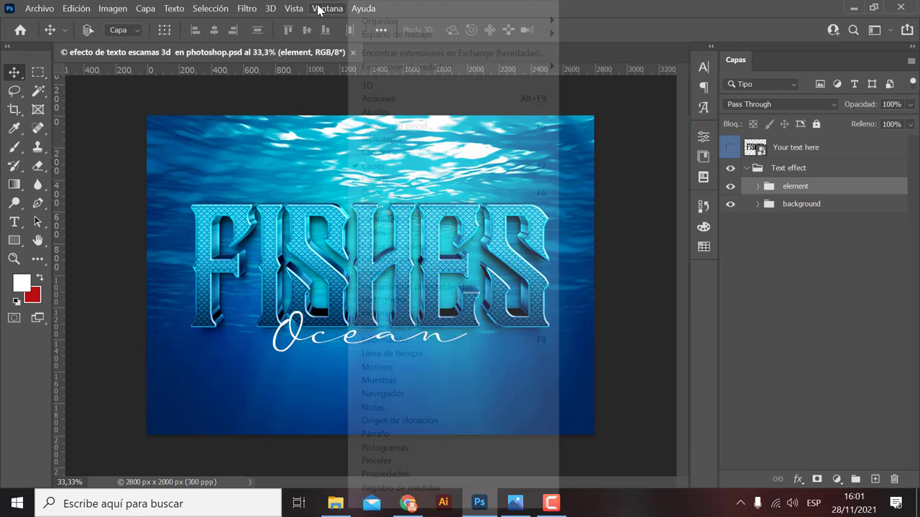
click(370, 169)
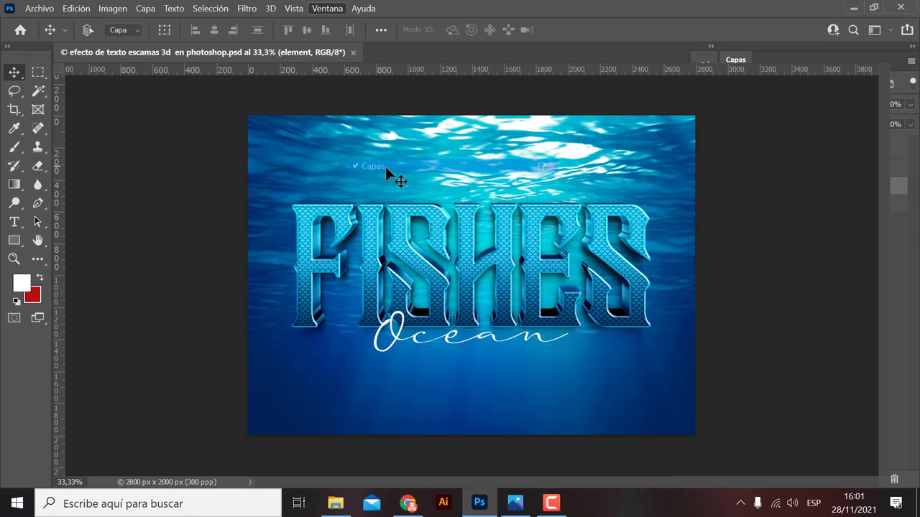
click(324, 8)
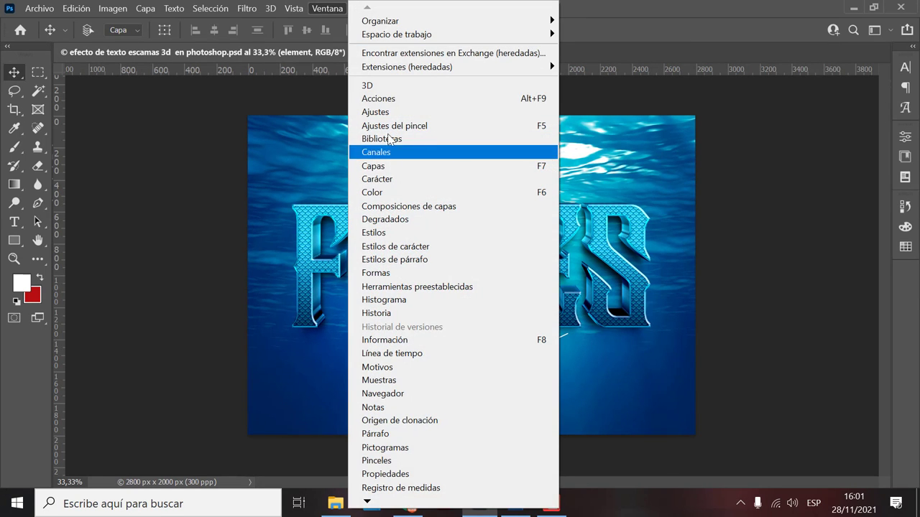
click(325, 8)
click(325, 8)
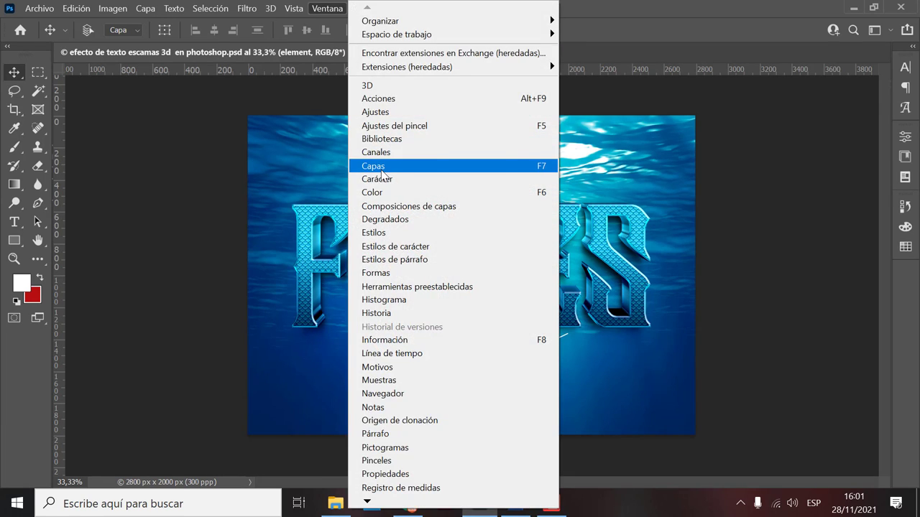
click(373, 166)
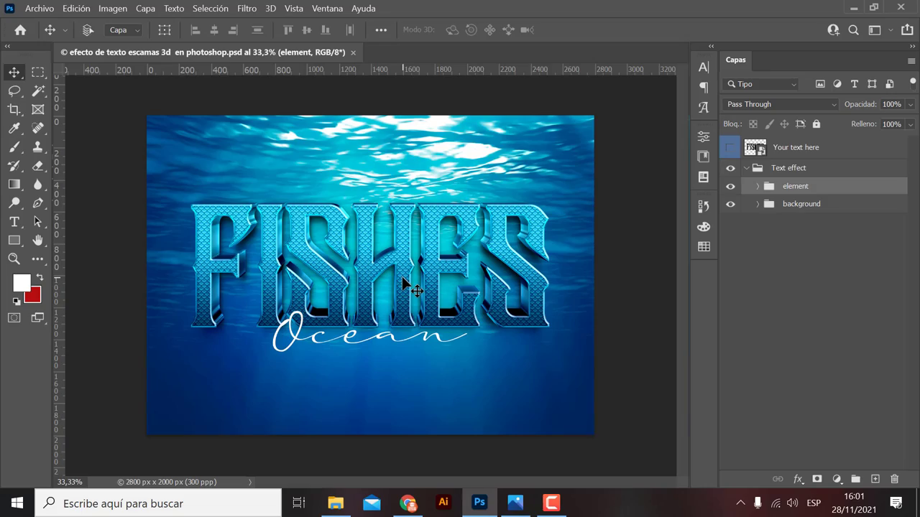
Zoom in and out to inspect the FISHES scales.
scroll(402, 280, down, 2)
scroll(402, 281, up, 3)
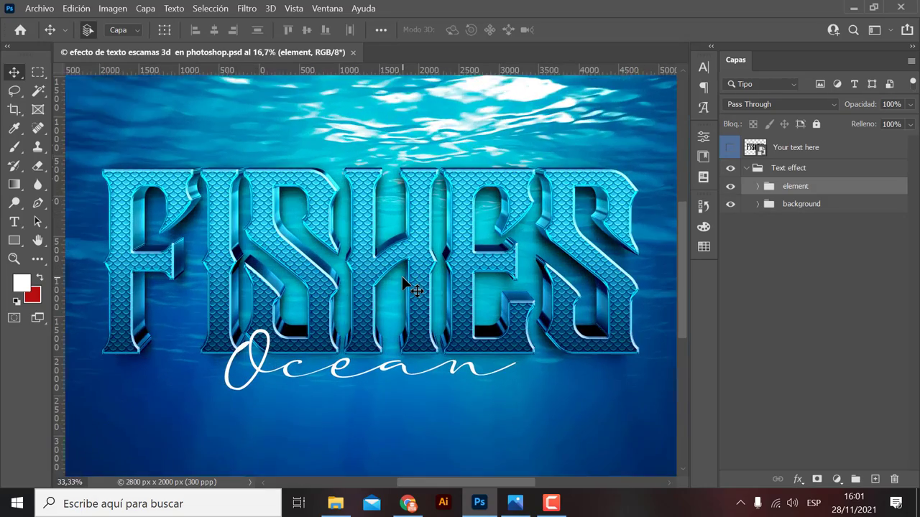
scroll(403, 280, up, 3)
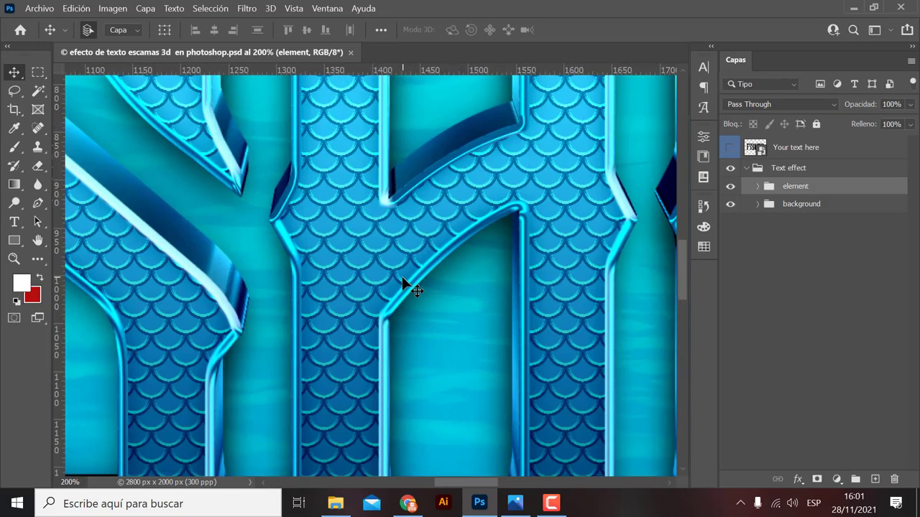
scroll(403, 280, down, 1)
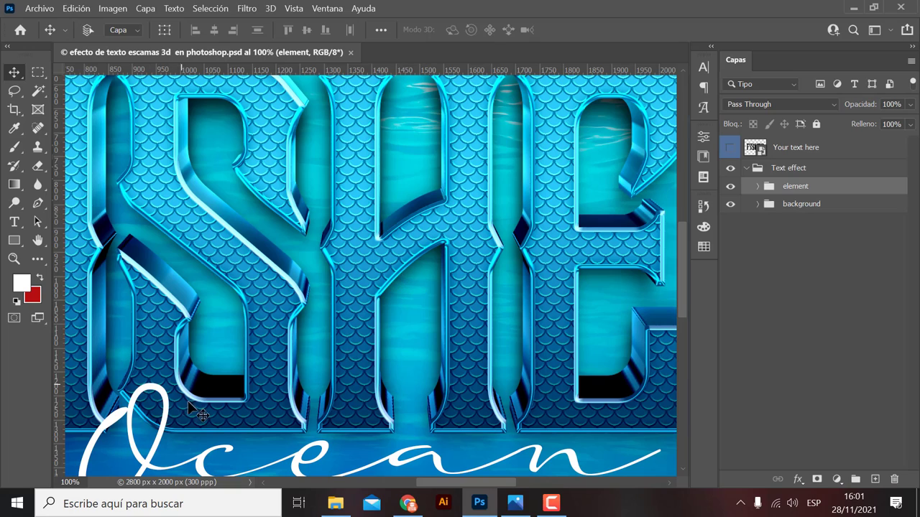
scroll(350, 381, down, 1)
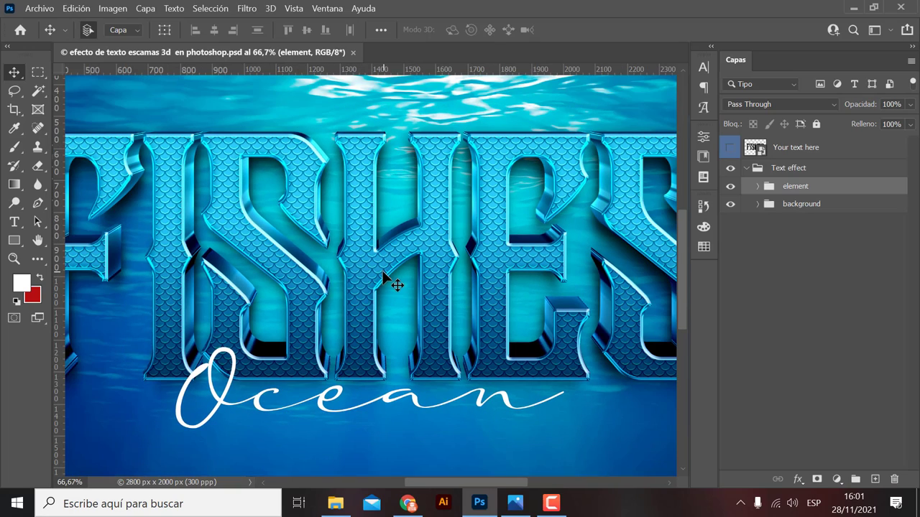
scroll(382, 270, down, 1)
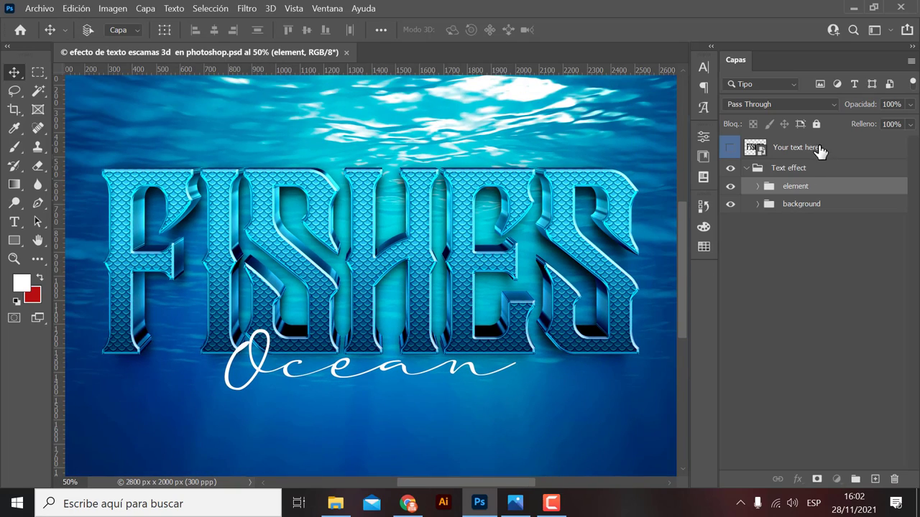
Open the 'Your text here' smart object as 3d.psb, keeping its profile and updating text layers.
click(819, 149)
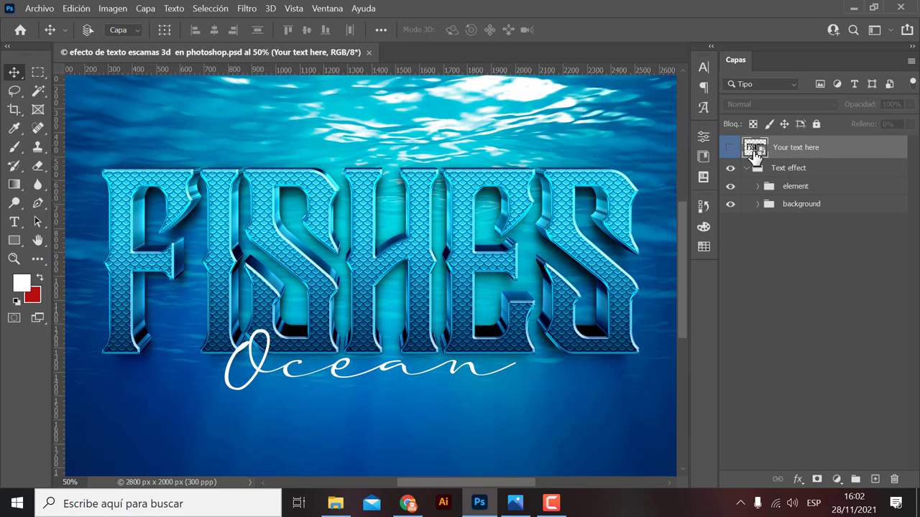
double_click(759, 151)
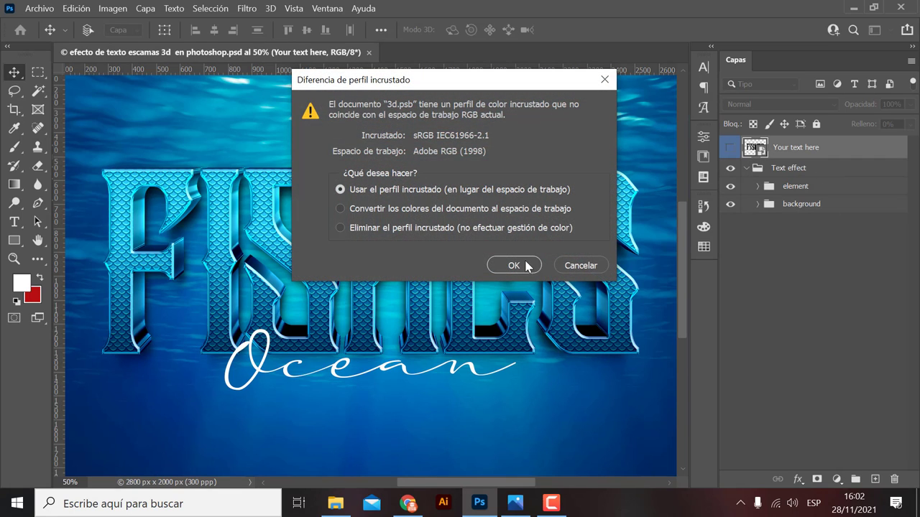
click(526, 268)
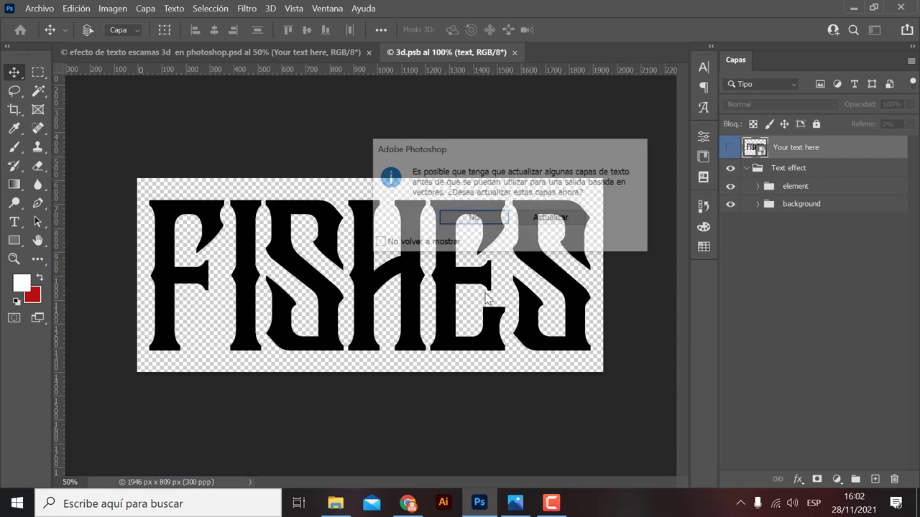
click(560, 219)
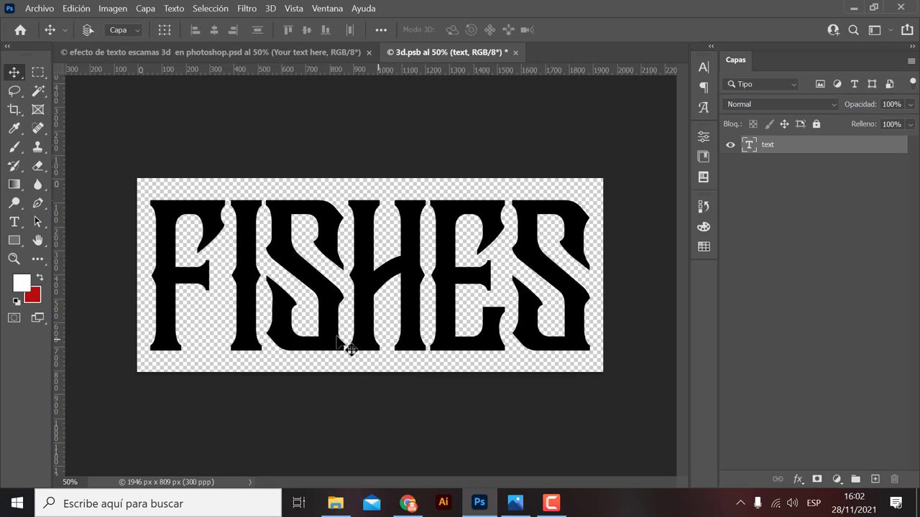
Switch between the underwater artwork and 3d.psb documents to compare them.
click(263, 50)
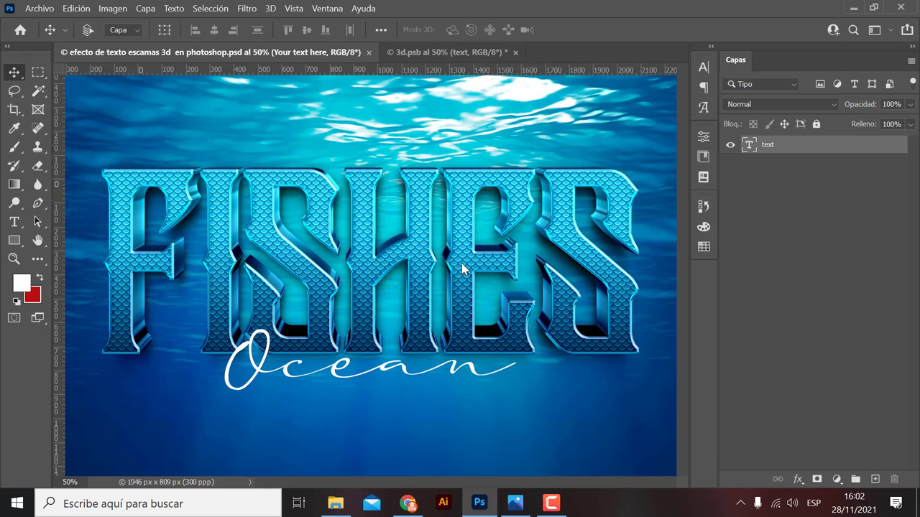
click(413, 52)
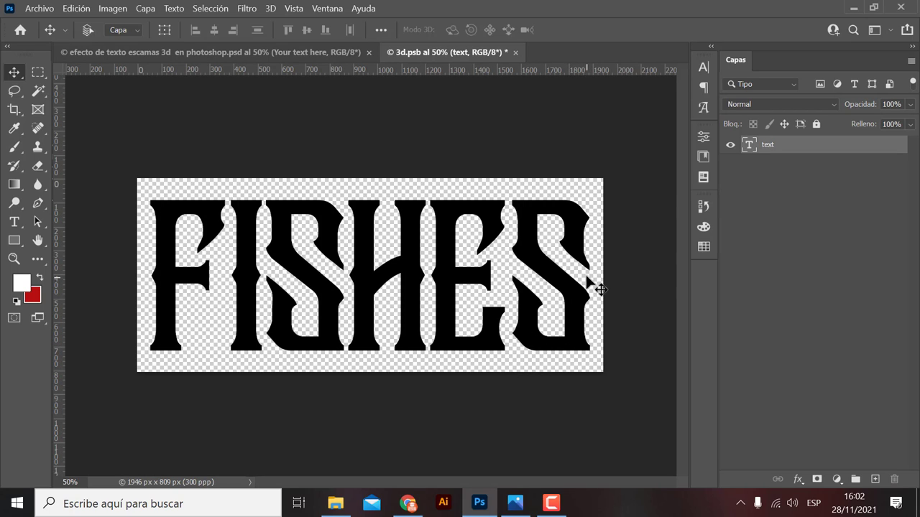
click(245, 52)
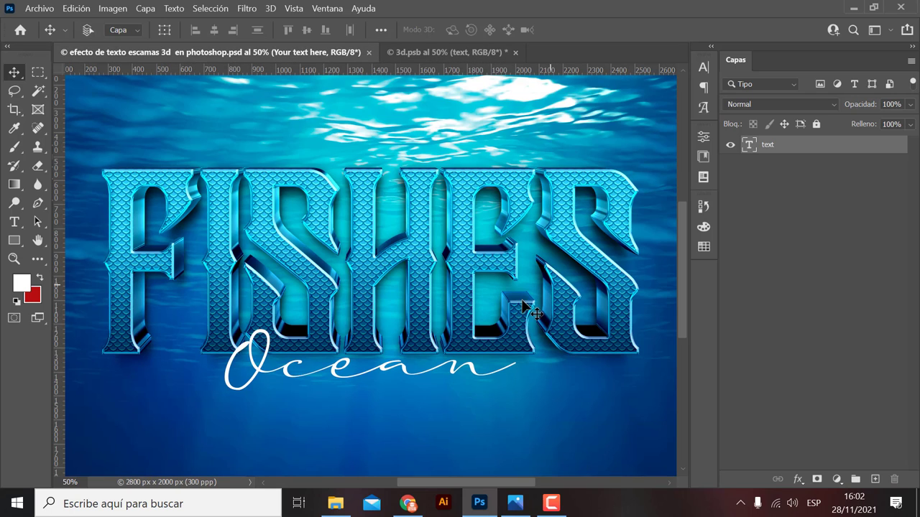
click(463, 53)
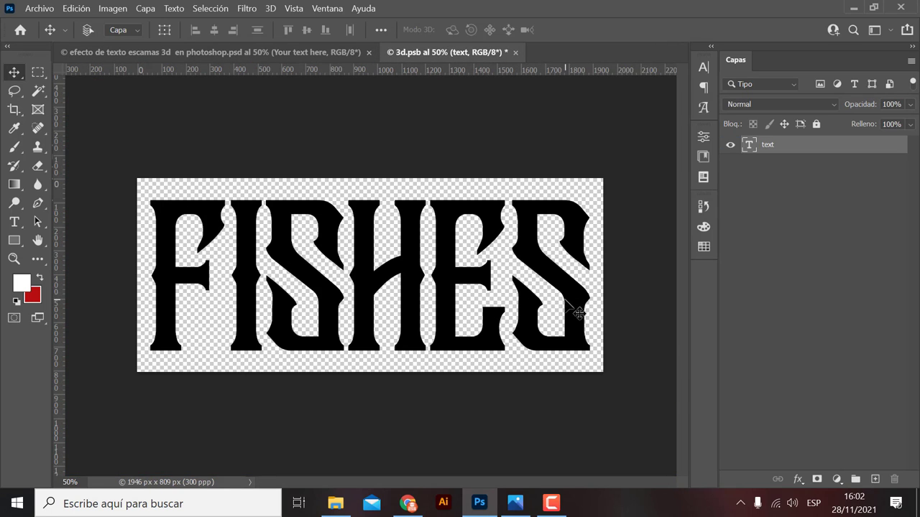
Replace the FISHES text with EFECTO and commit the edit.
double_click(571, 294)
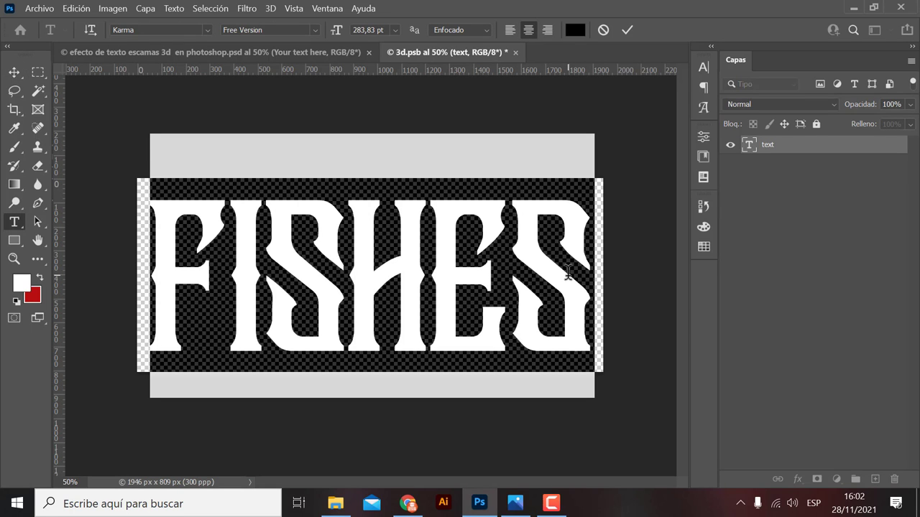
text(efect)
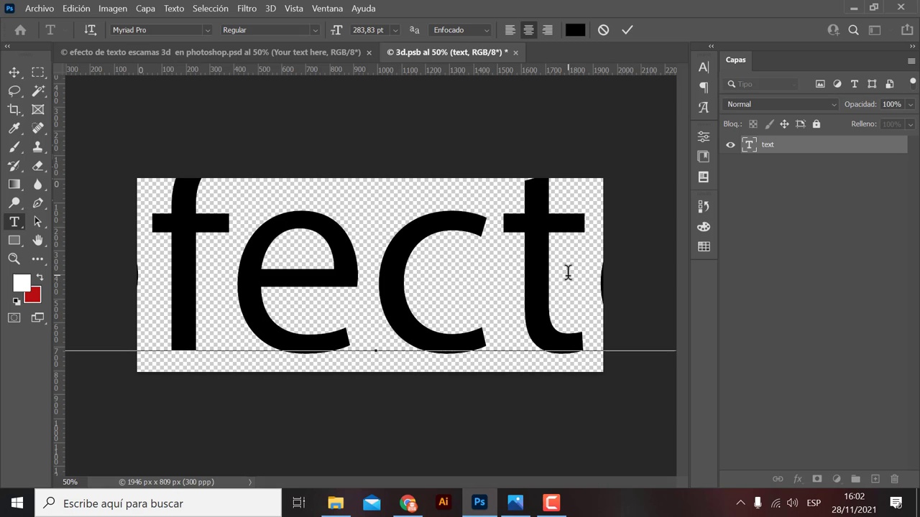
key(ctrl+a)
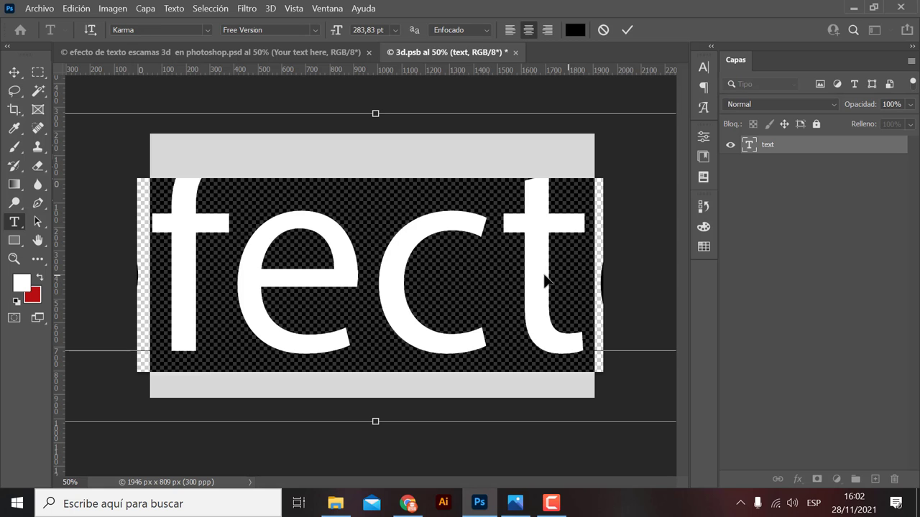
key(ctrl+z)
click(430, 273)
drag(258, 272, 558, 273)
text(e)
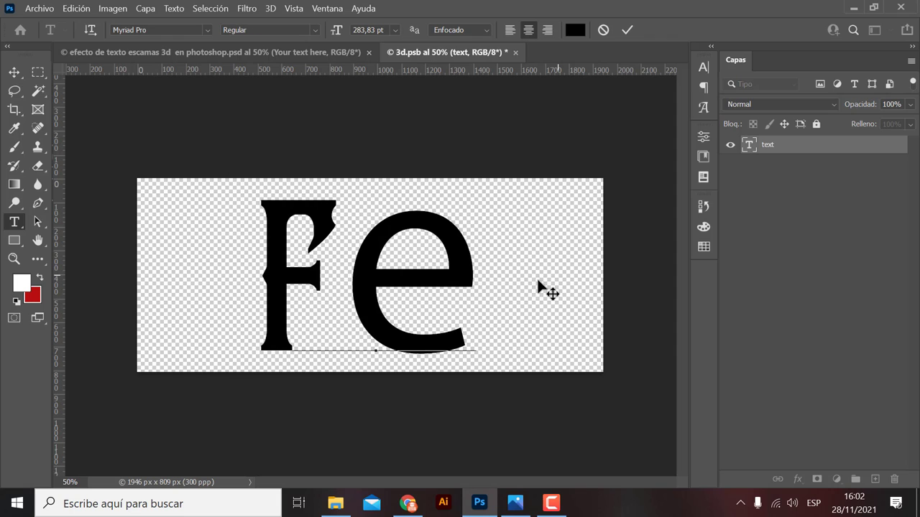
drag(468, 277, 260, 274)
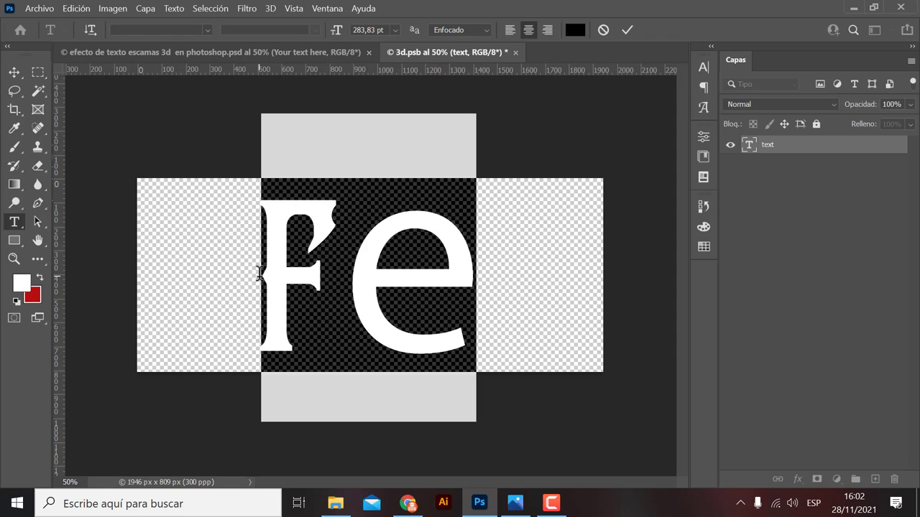
text(EFECTO)
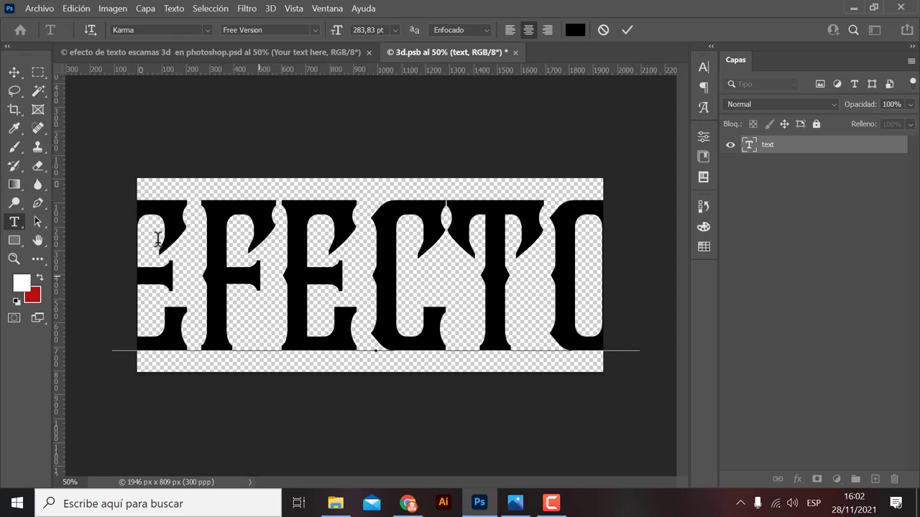
click(13, 72)
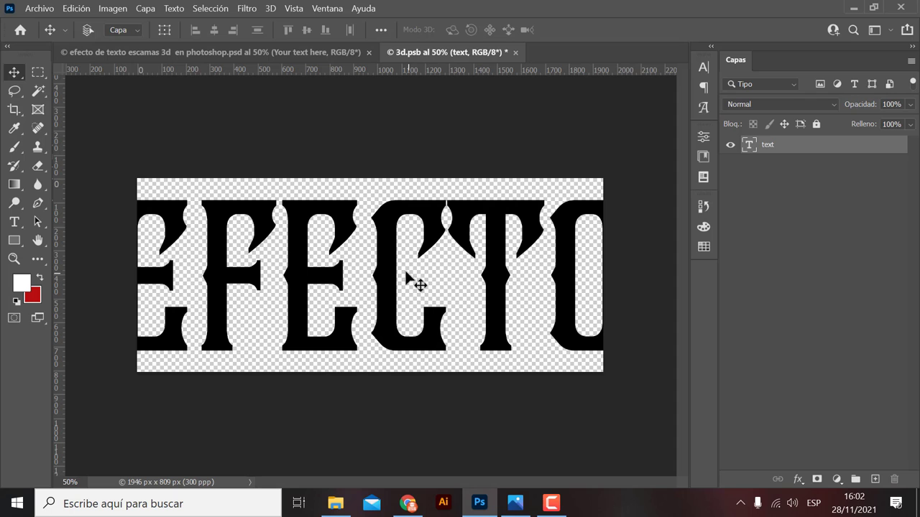
Re-edit EFECTO keeping the Karma font, then nudge the text slightly into position.
click(918, 503)
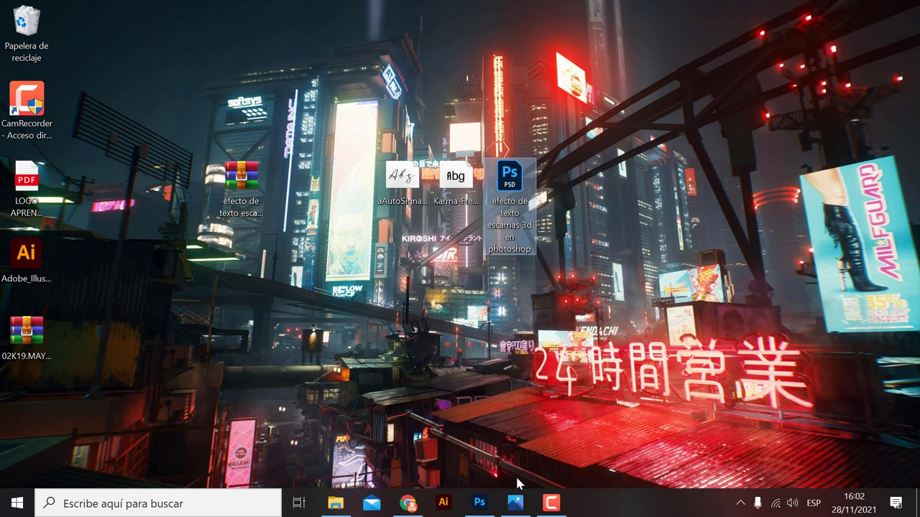
click(478, 505)
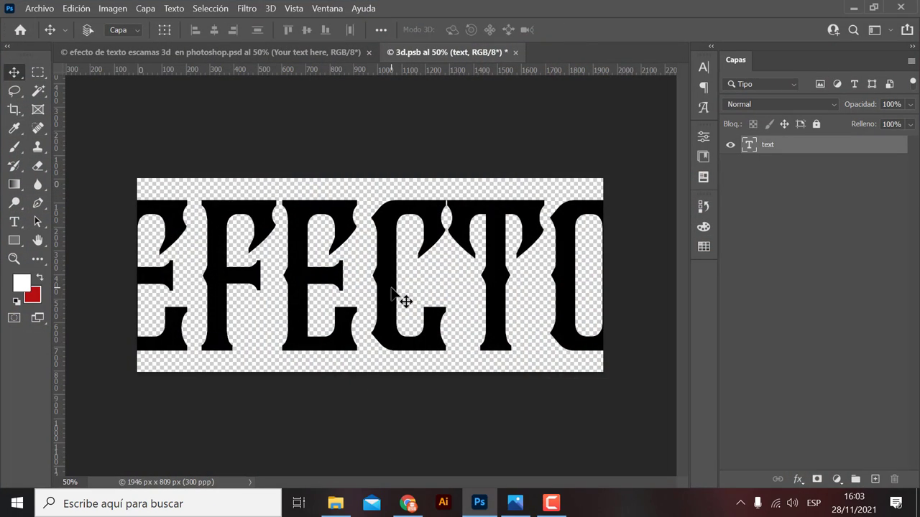
double_click(392, 289)
click(209, 27)
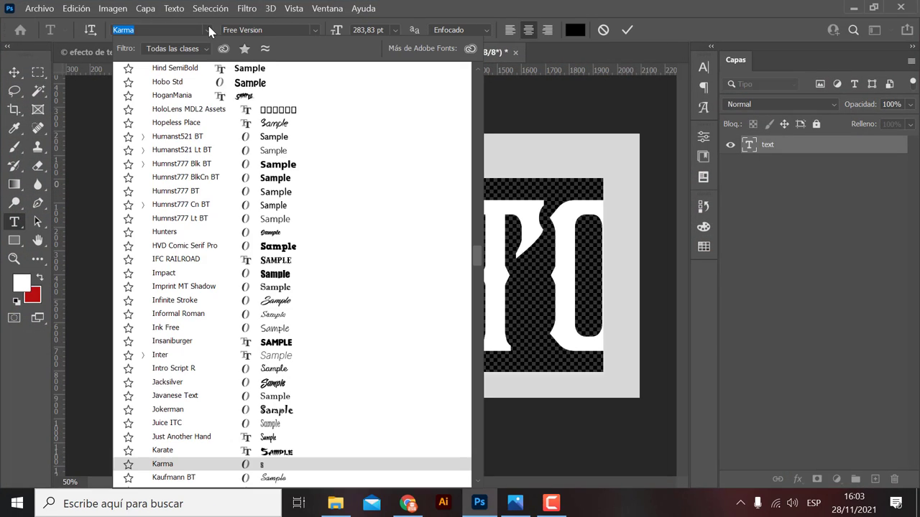
click(209, 27)
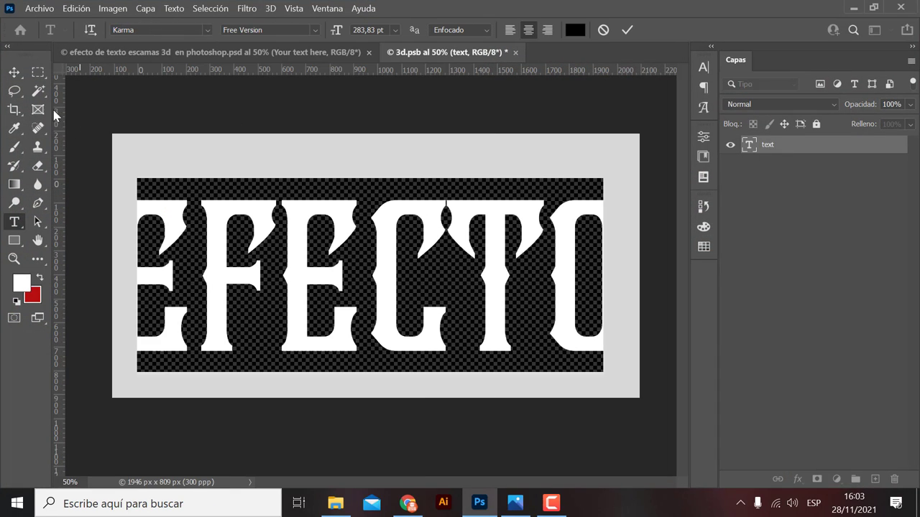
click(15, 72)
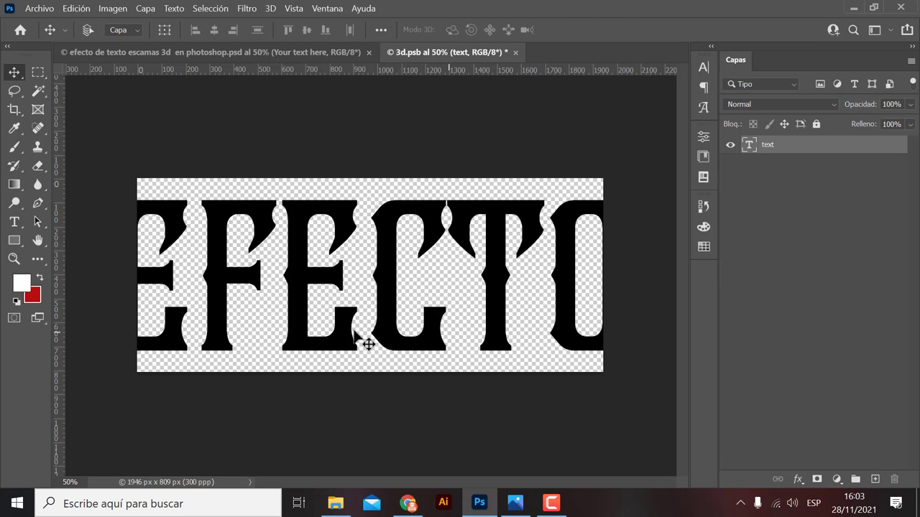
drag(381, 327, 388, 324)
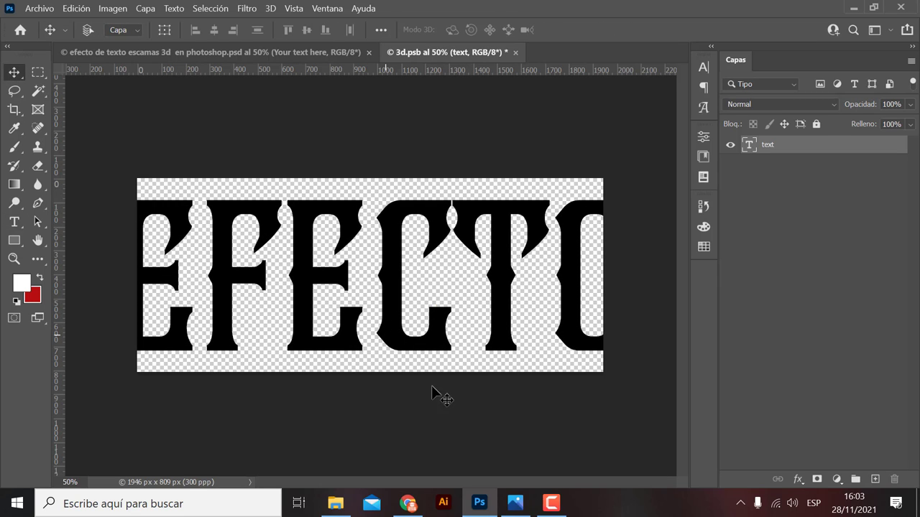
drag(315, 295, 307, 294)
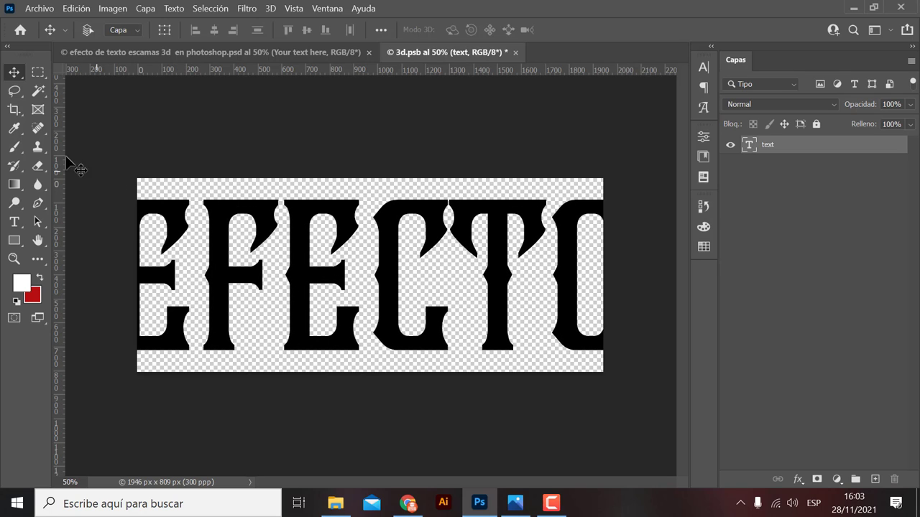
Crop the 3d.psb canvas with a free ratio, widening it to 2185 × 809 px around EFECTO.
click(12, 109)
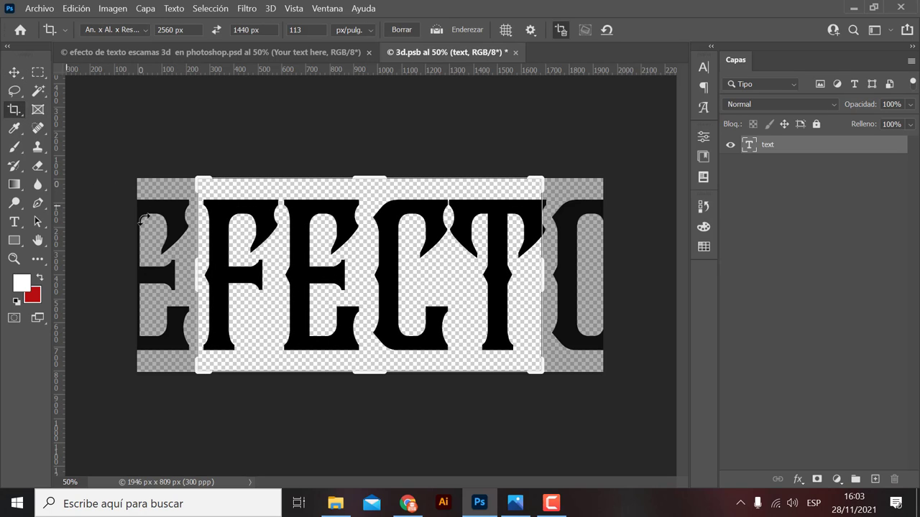
click(119, 30)
click(108, 76)
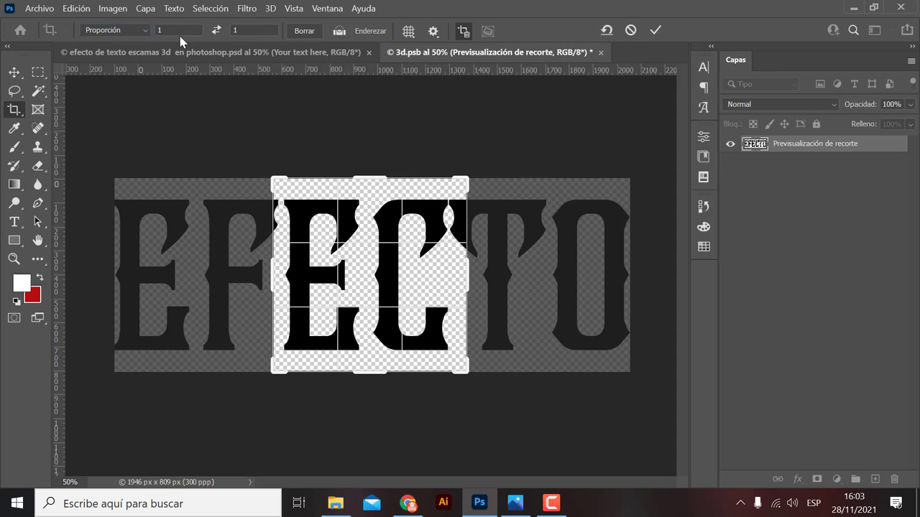
text(0)
key(BackSpace)
drag(272, 272, 190, 294)
drag(547, 283, 633, 273)
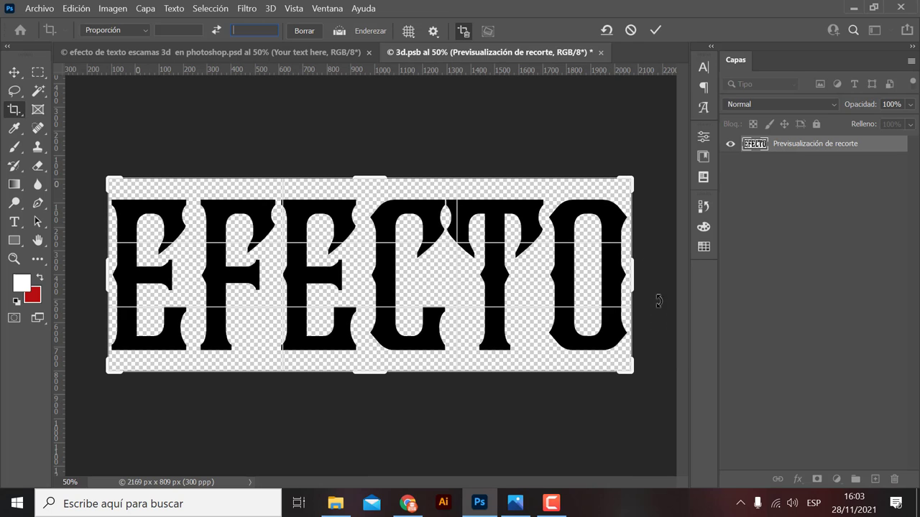
click(13, 71)
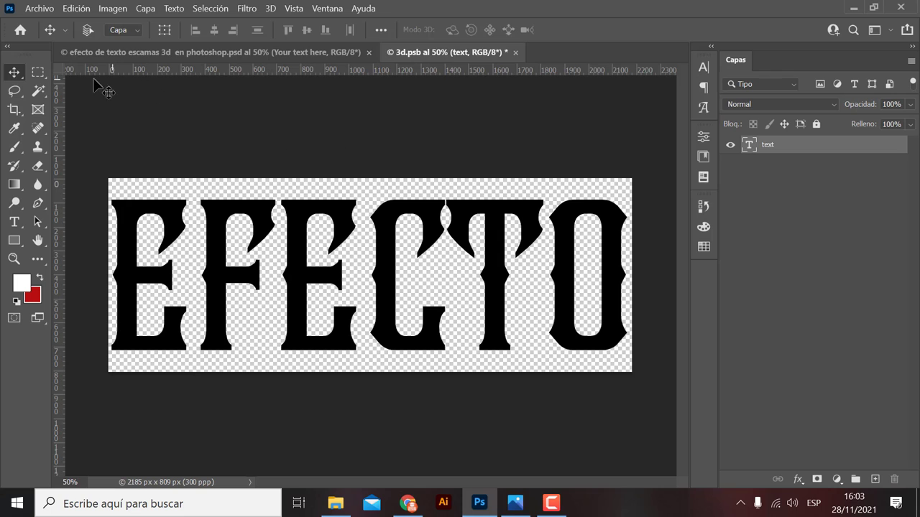
Save the edited smart object via Archivo > Guardar and return to the 'efecto de texto escamas 3d' document.
click(39, 11)
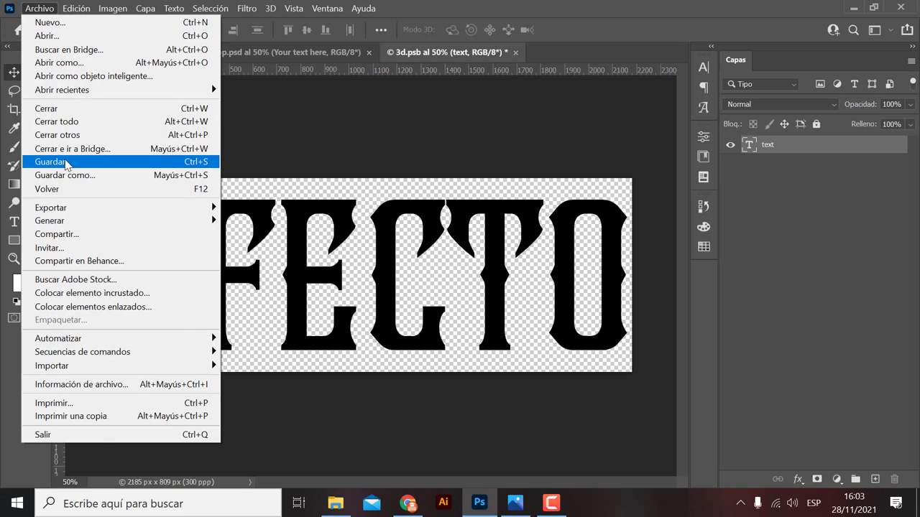
click(78, 155)
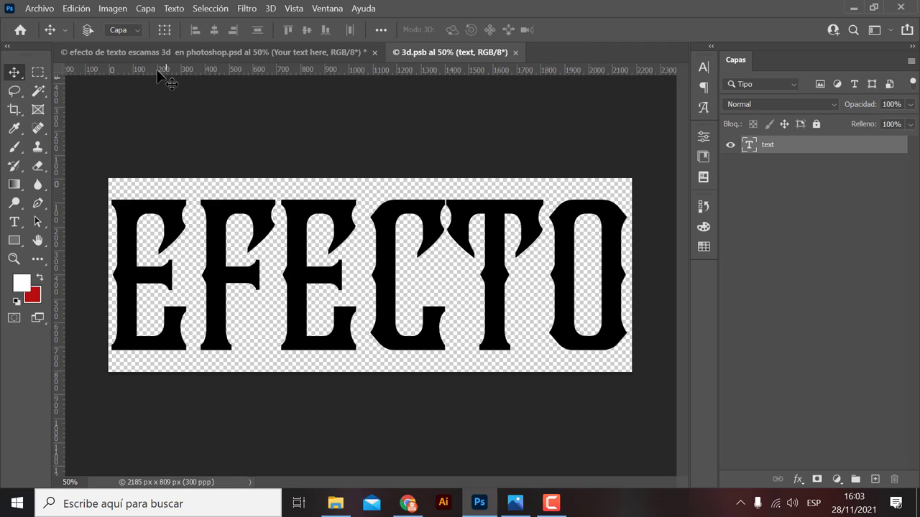
click(128, 54)
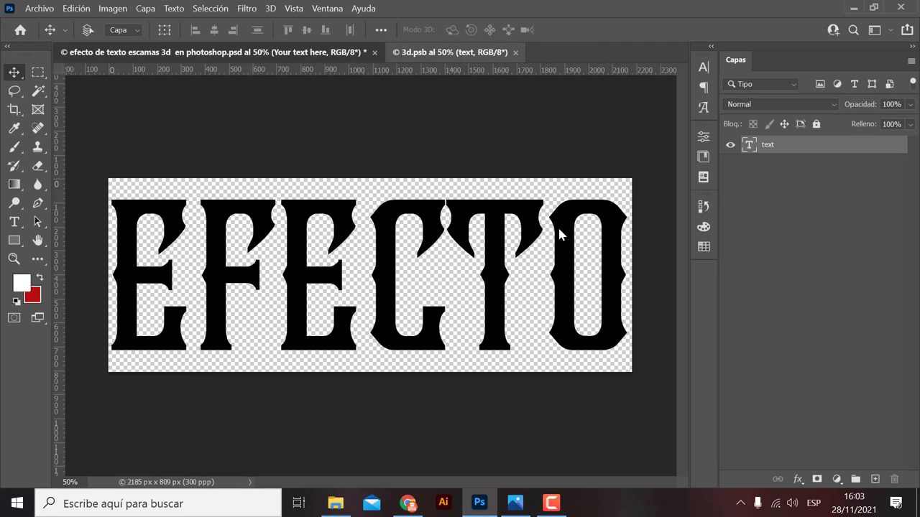
Zoom and pan across the new EFECTO lettering, ending zoomed out to fit the whole image.
key(ctrl+Tab)
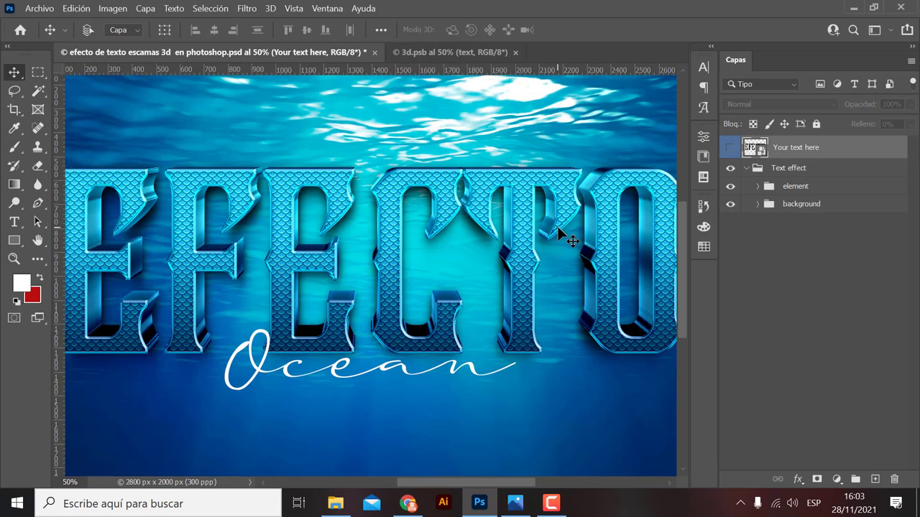
key(ctrl+minus)
key(ctrl+minus)
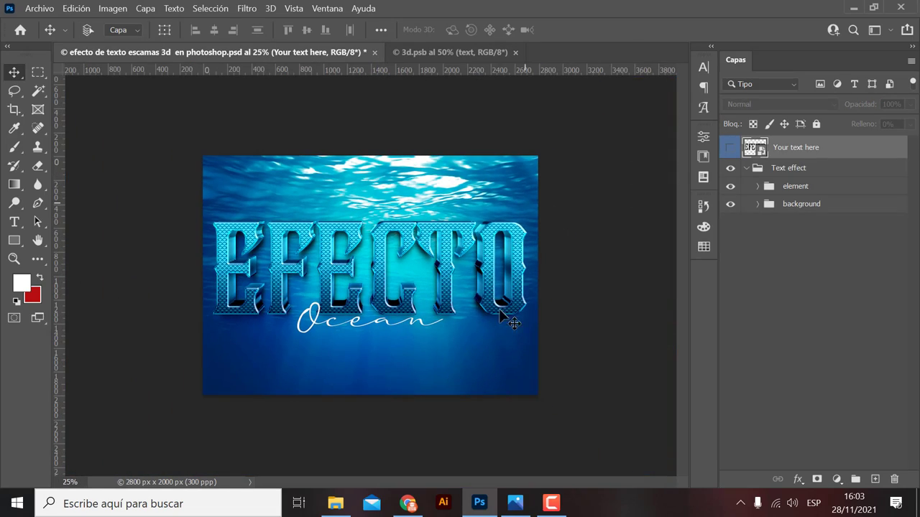
drag(287, 229, 561, 263)
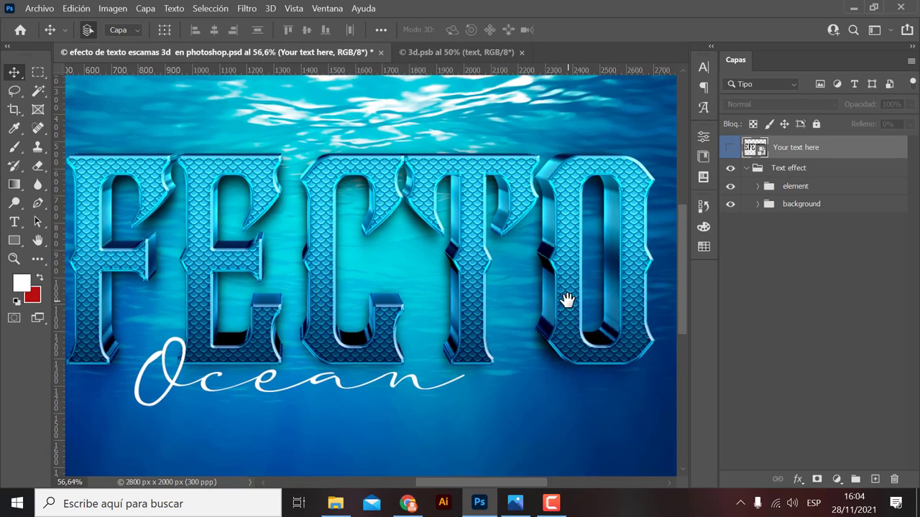
key(ctrl+minus)
drag(478, 307, 507, 312)
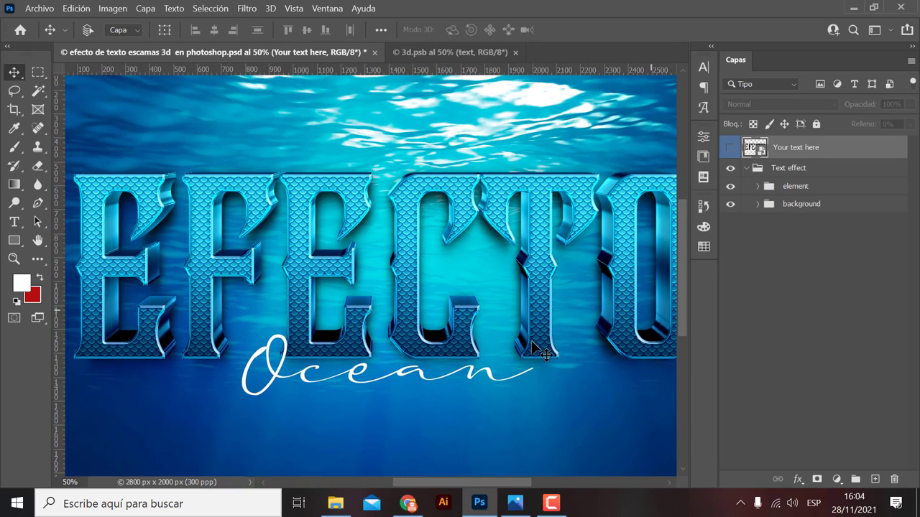
key(ctrl+minus)
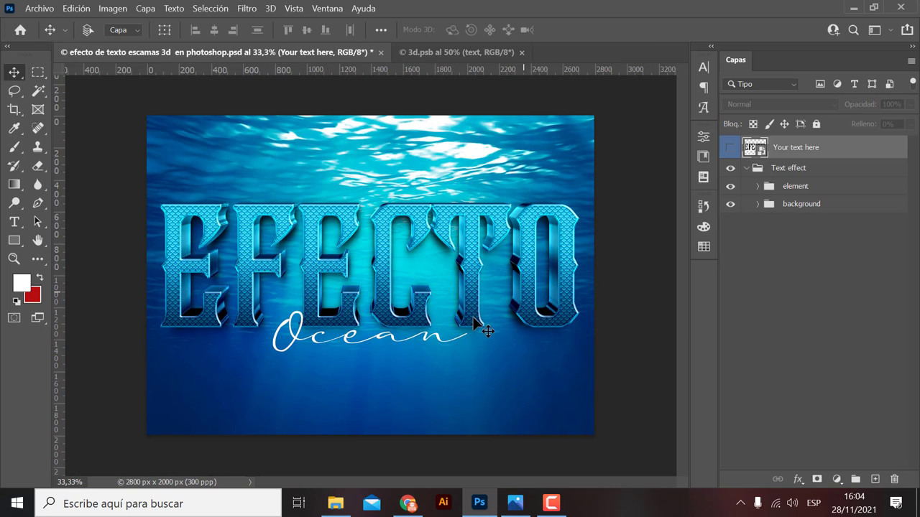
Expand the element group and try selecting the effect and 3d groups together.
click(757, 187)
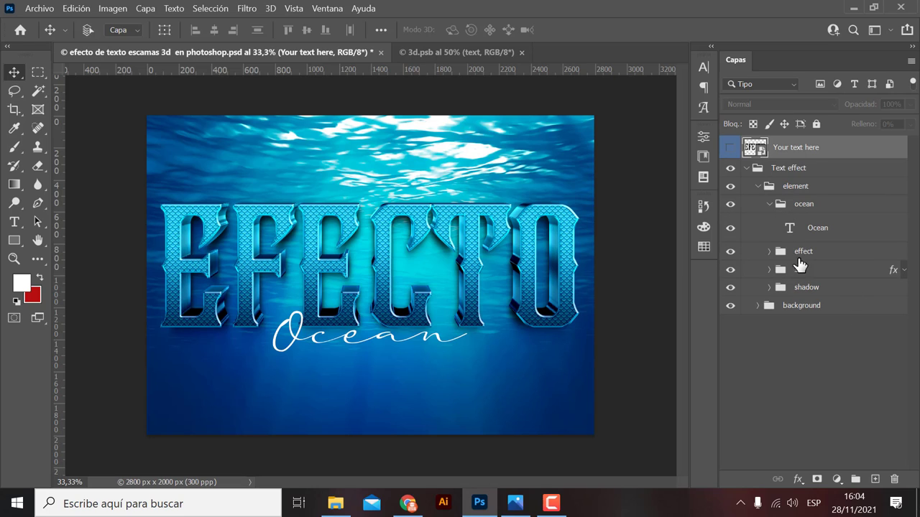
click(830, 252)
shift+click(826, 270)
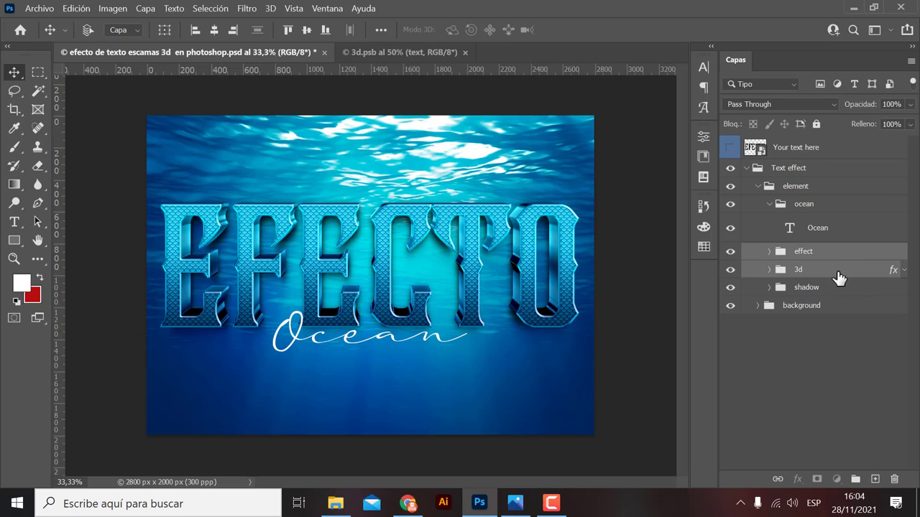
click(839, 279)
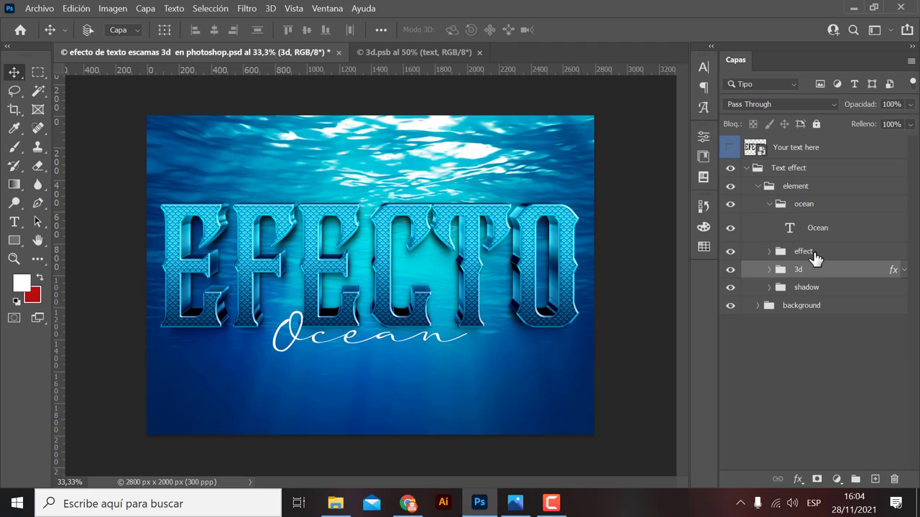
click(816, 257)
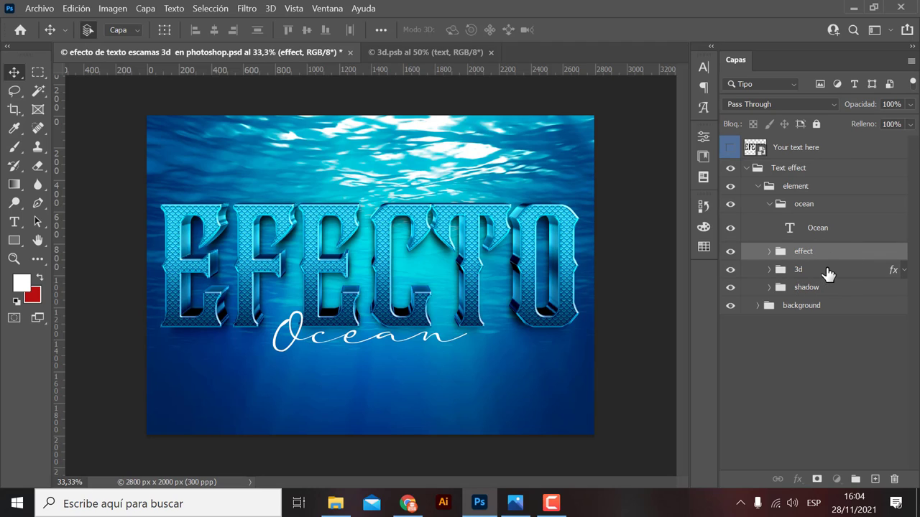
shift+click(828, 272)
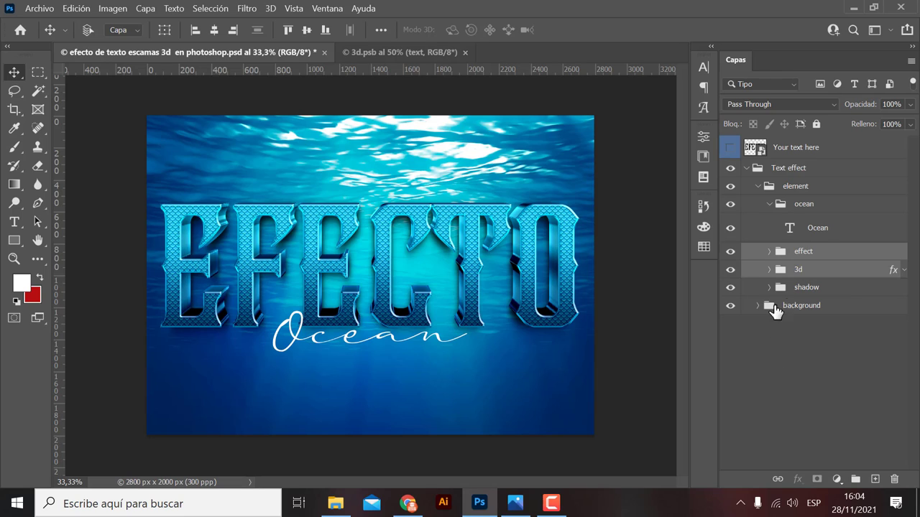
click(843, 324)
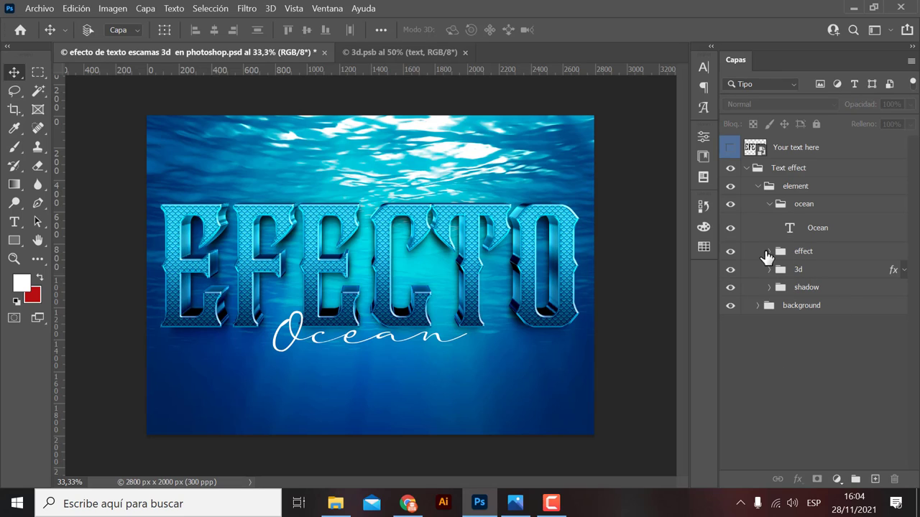
Hide the effect group to compare the letters, then select the effect and 3d groups together.
click(729, 253)
click(808, 271)
click(837, 253)
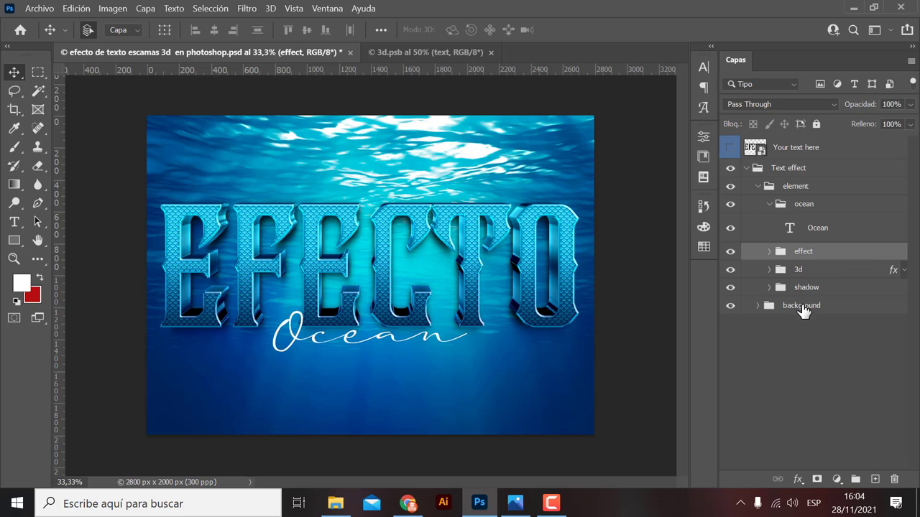
shift+click(829, 272)
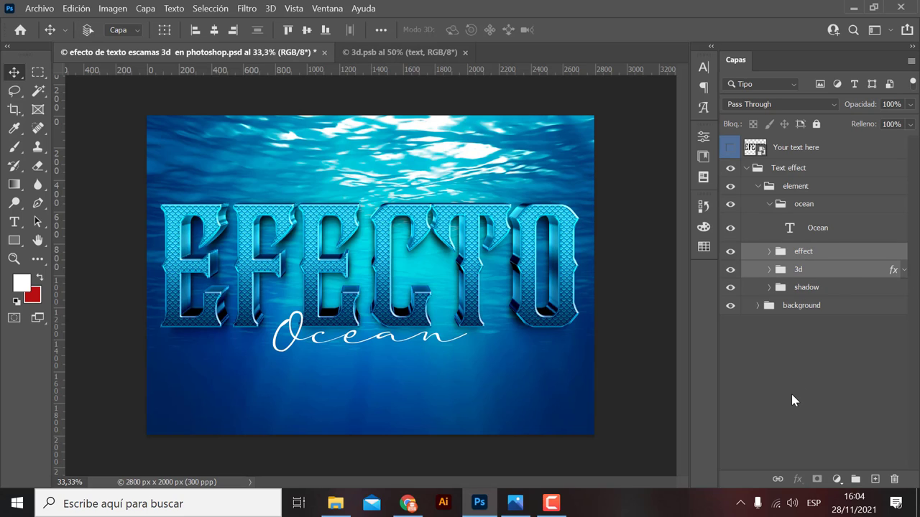
Scale the effect and 3d groups around their centre to 84.88% and commit the transform.
key(ctrl+t)
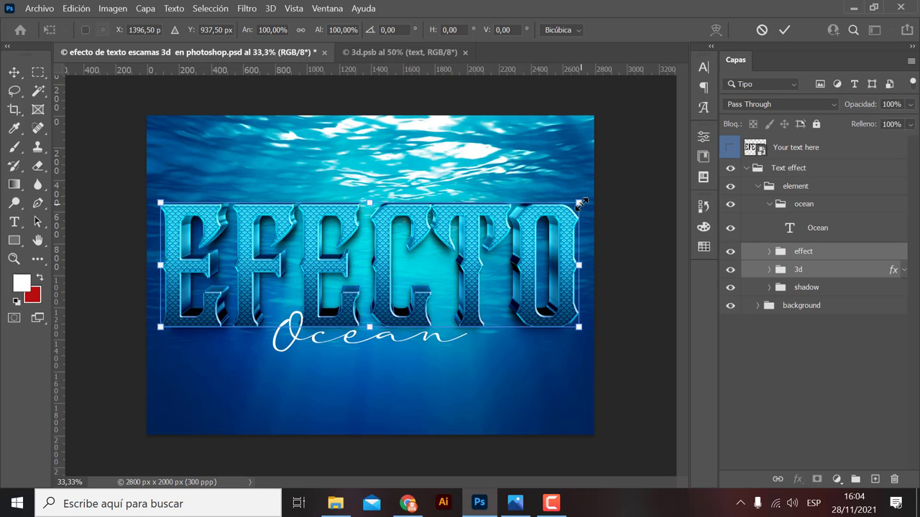
drag(579, 203, 553, 222)
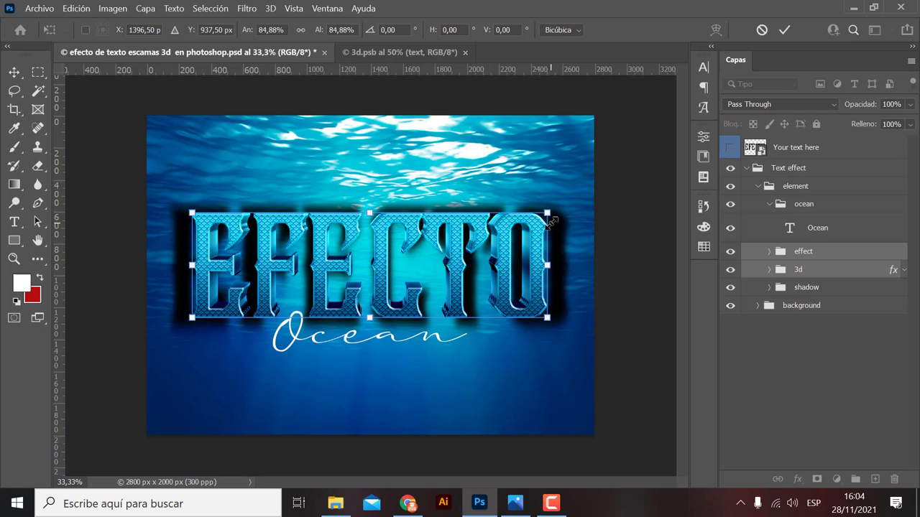
key(Return)
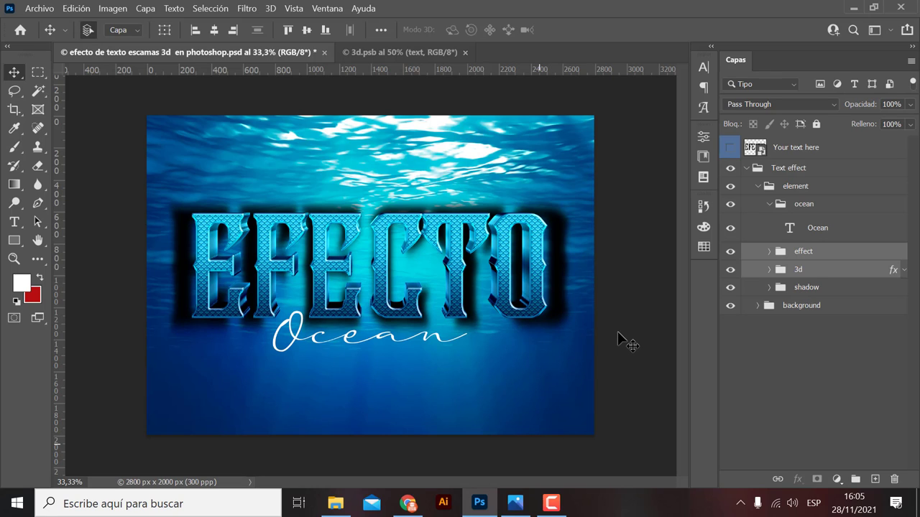
key(ctrl+z)
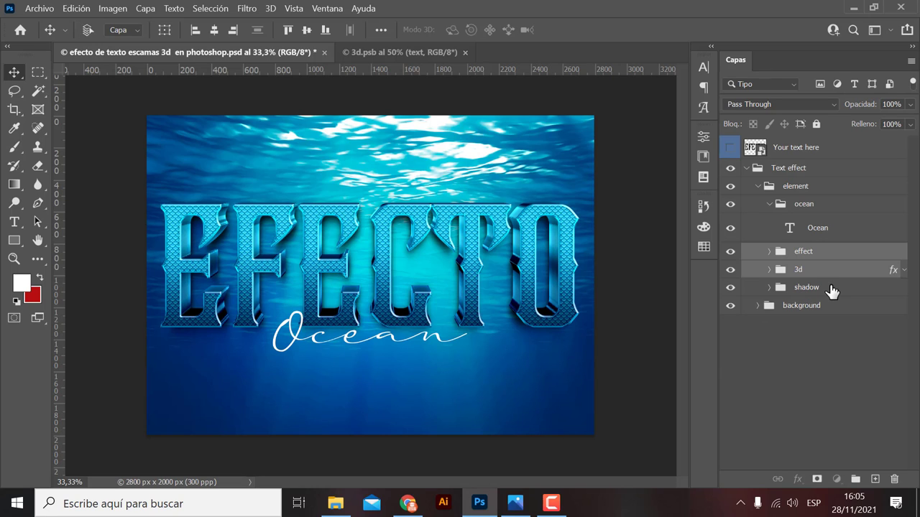
click(830, 289)
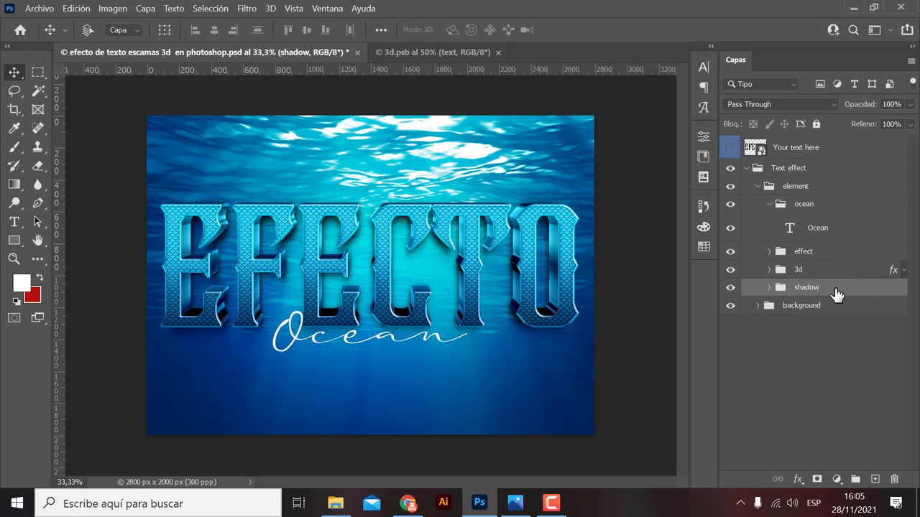
ctrl+click(810, 274)
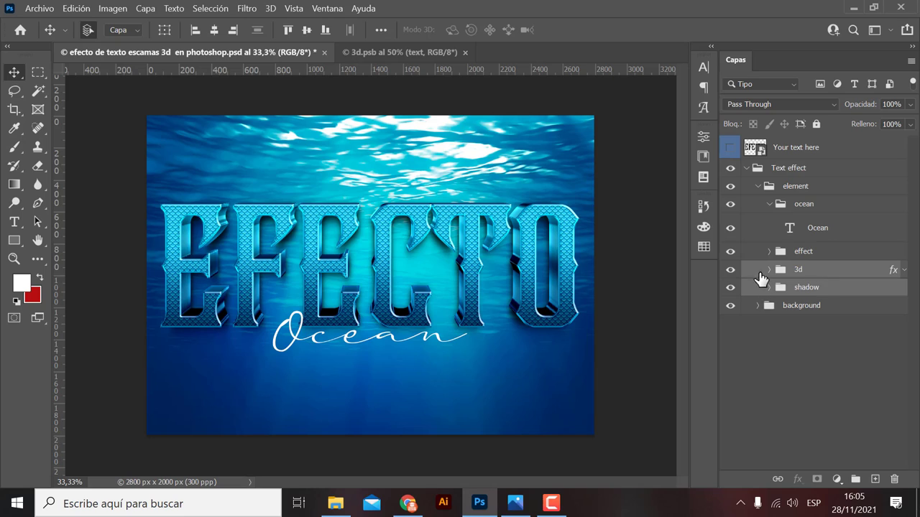
ctrl+click(828, 252)
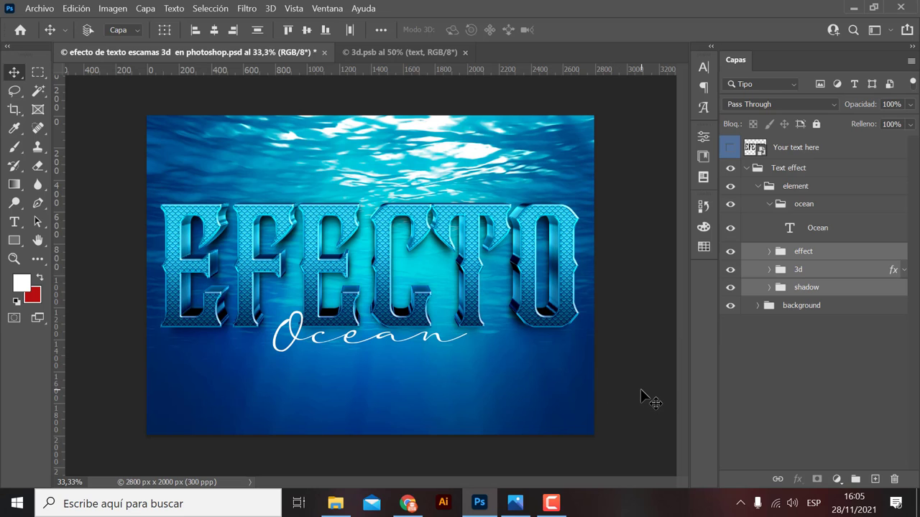
key(ctrl+t)
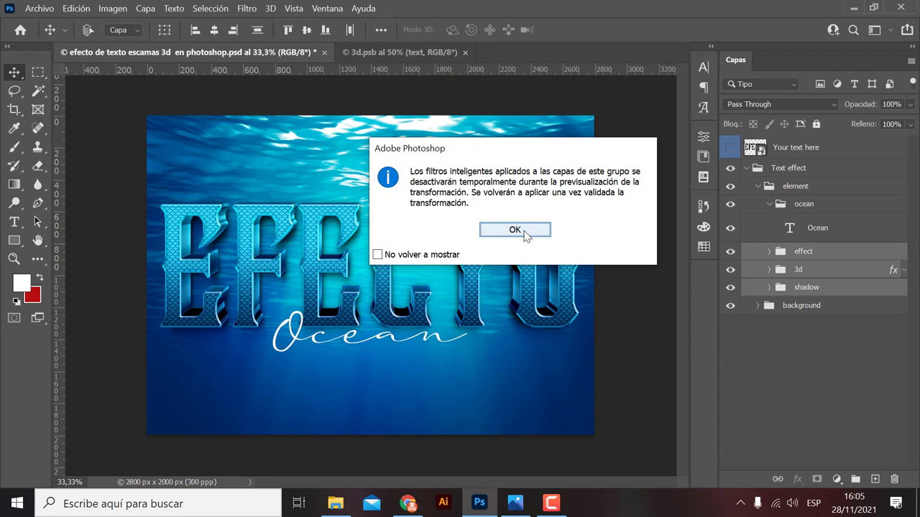
click(518, 230)
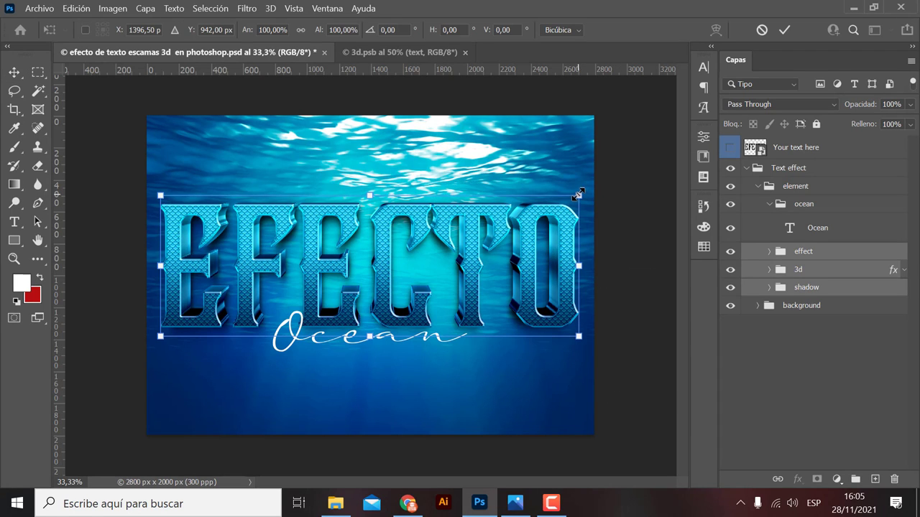
drag(577, 194, 558, 209)
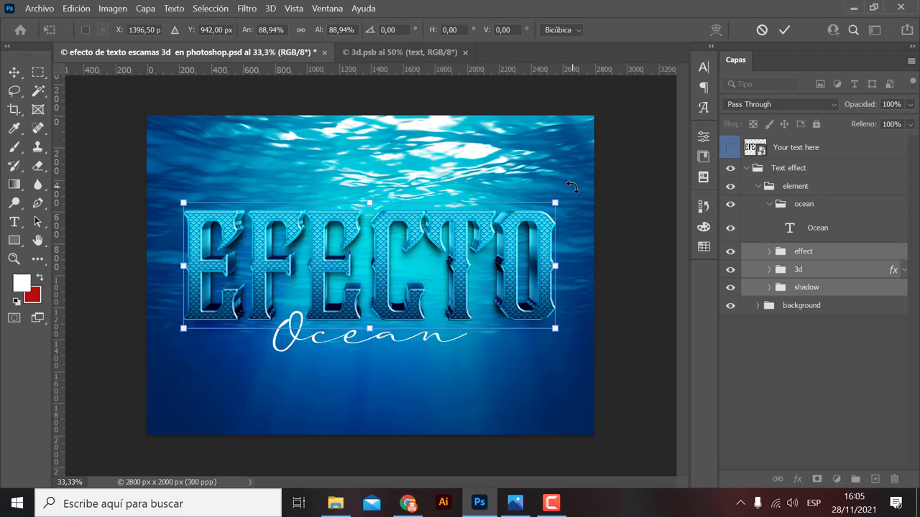
drag(575, 217, 553, 213)
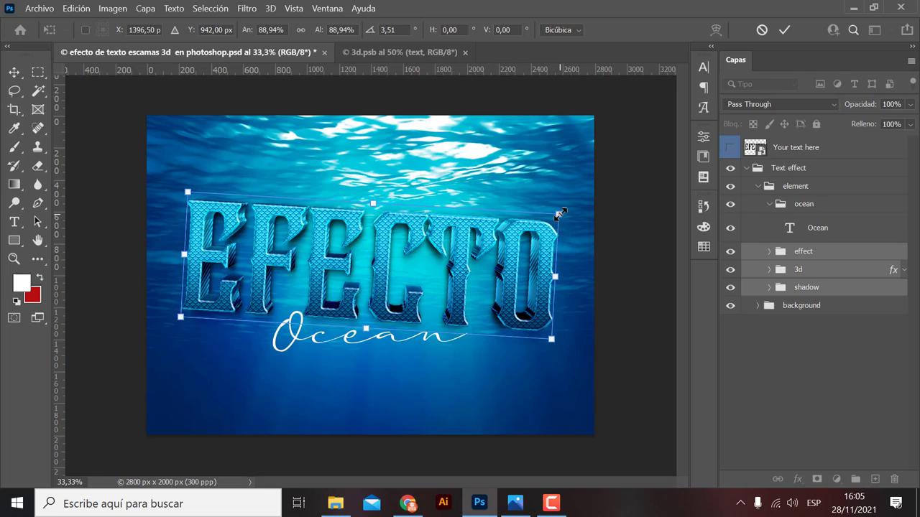
mouse_move(559, 213)
mouse_down()
mouse_move(583, 199)
mouse_move(567, 213)
mouse_up()
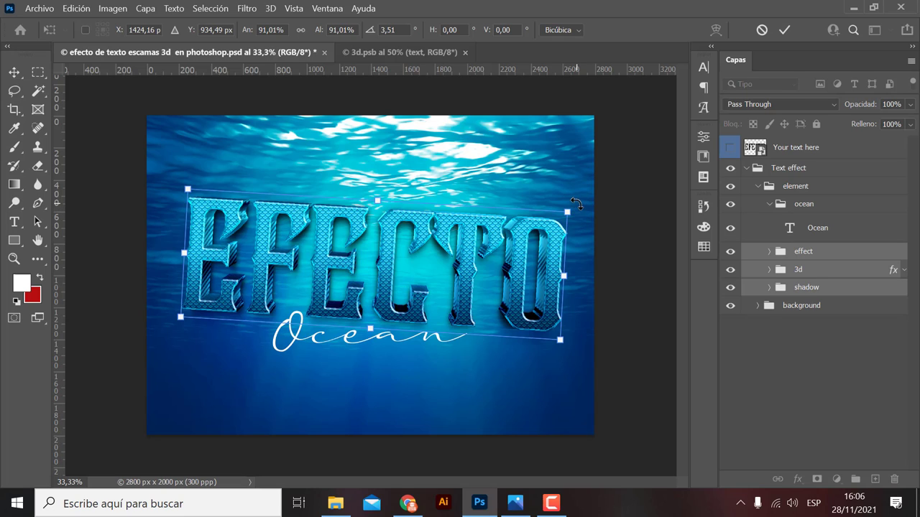
drag(575, 203, 571, 195)
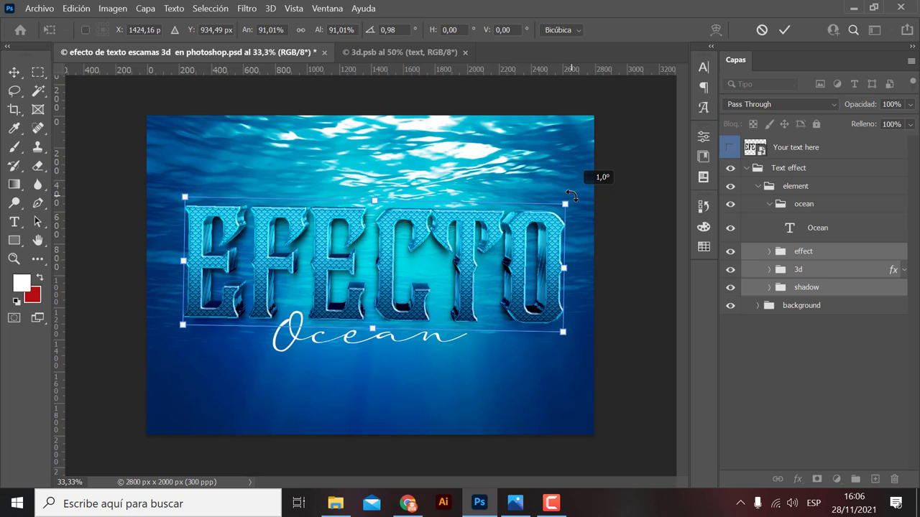
drag(571, 195, 571, 195)
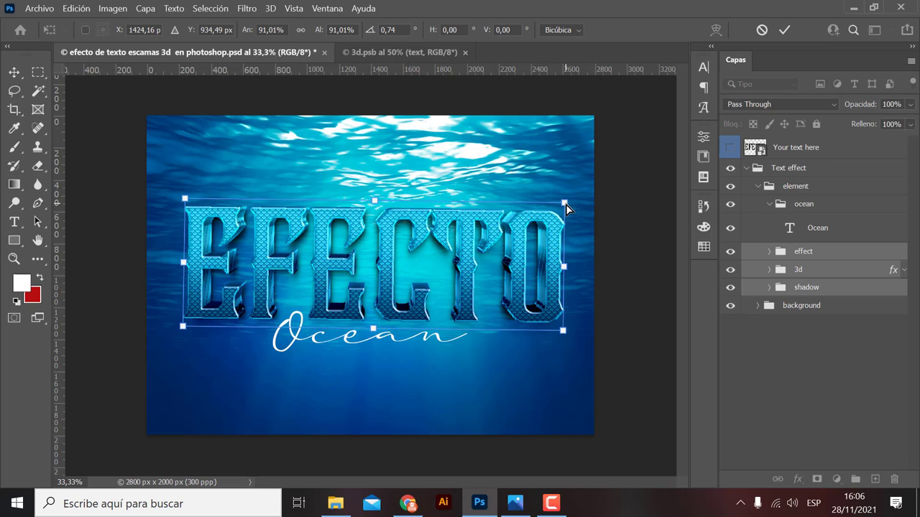
mouse_move(566, 205)
mouse_down()
mouse_move(546, 227)
mouse_move(553, 213)
mouse_up()
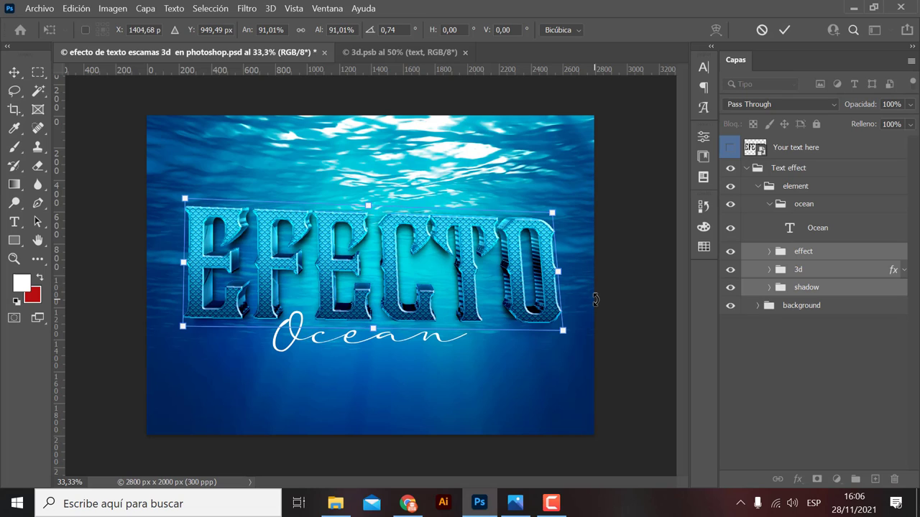
key(ctrl+h)
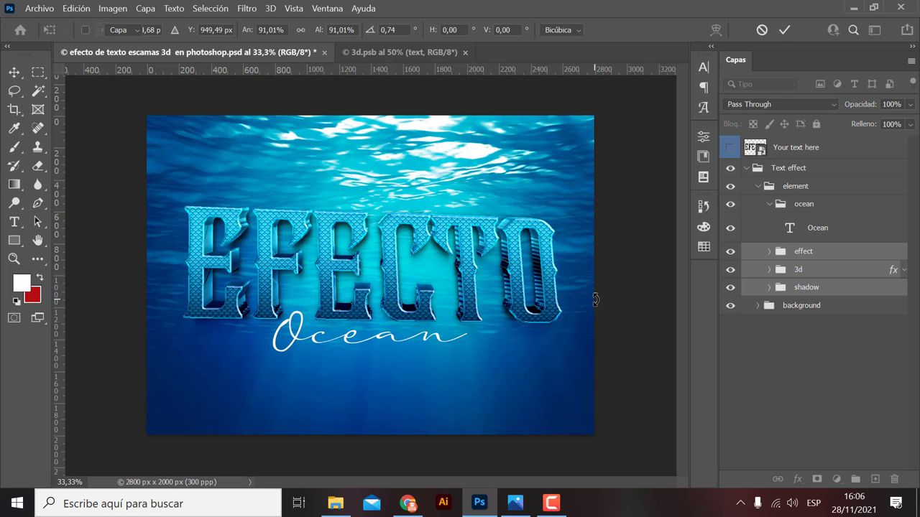
key(Return)
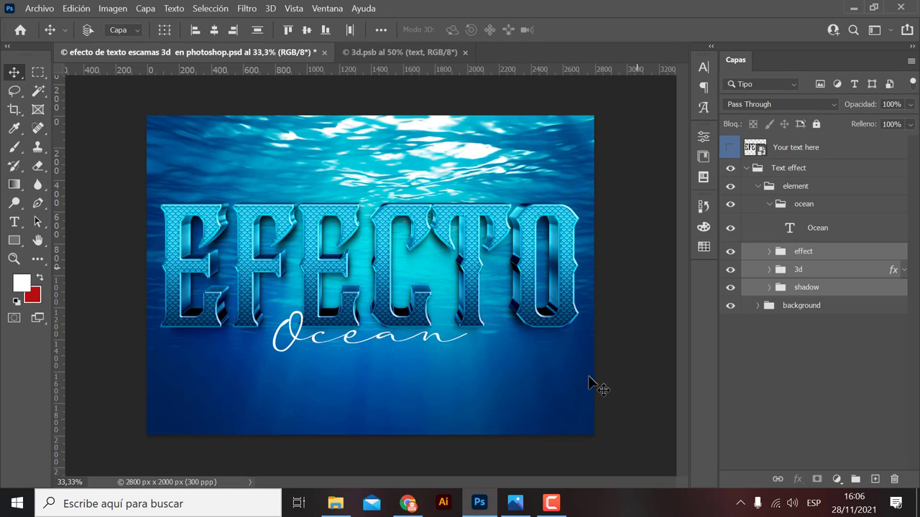
Undo the previous transform and rescale EFECTO to 88.82%, dismissing the smart filter warning.
key(z)
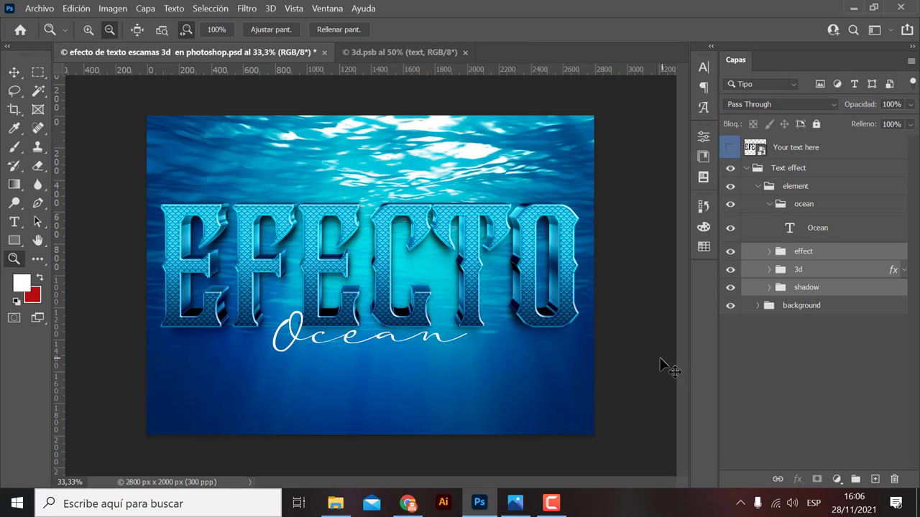
key(ctrl+t)
click(513, 228)
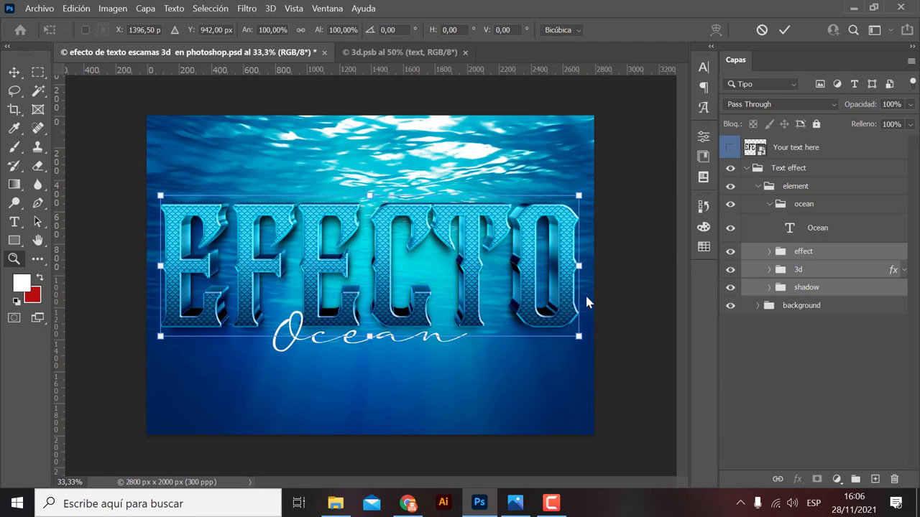
drag(579, 335, 556, 331)
key(Return)
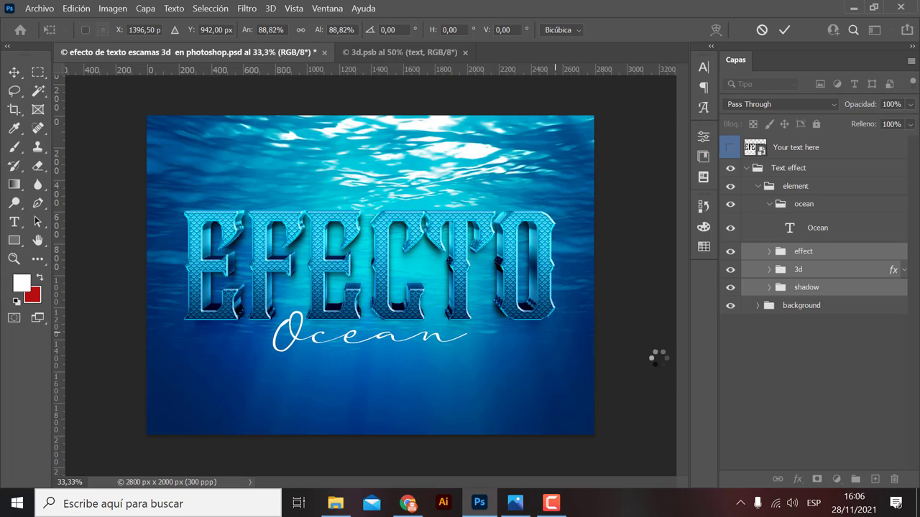
Retype the Ocean text layer's word as 'Nuevo' with the Type tool and commit it.
click(783, 234)
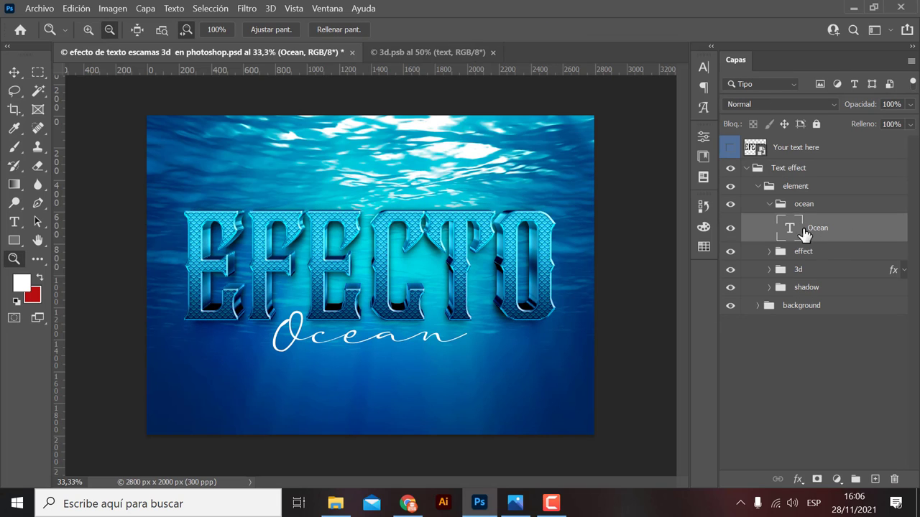
click(16, 223)
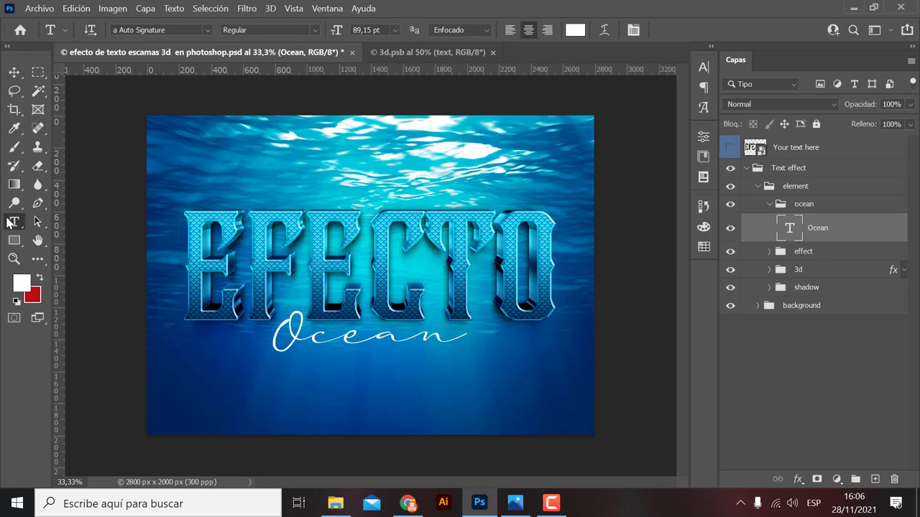
double_click(381, 340)
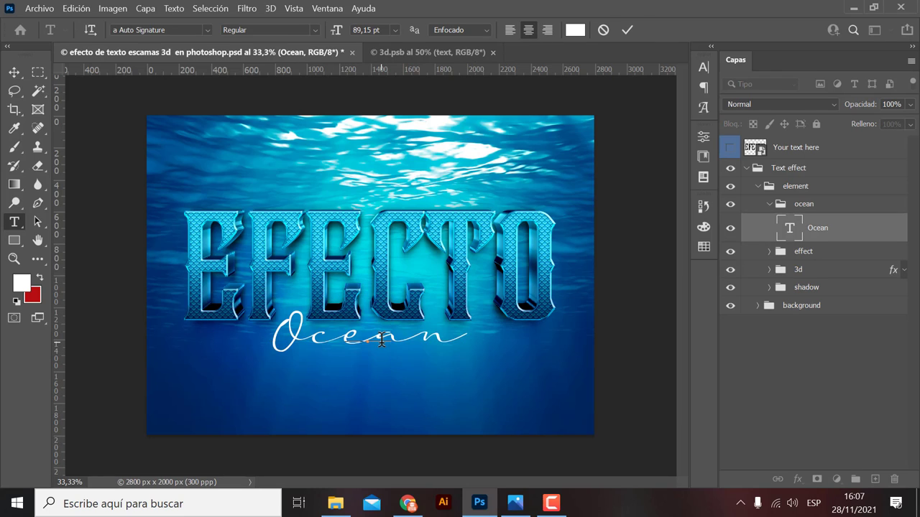
text(N)
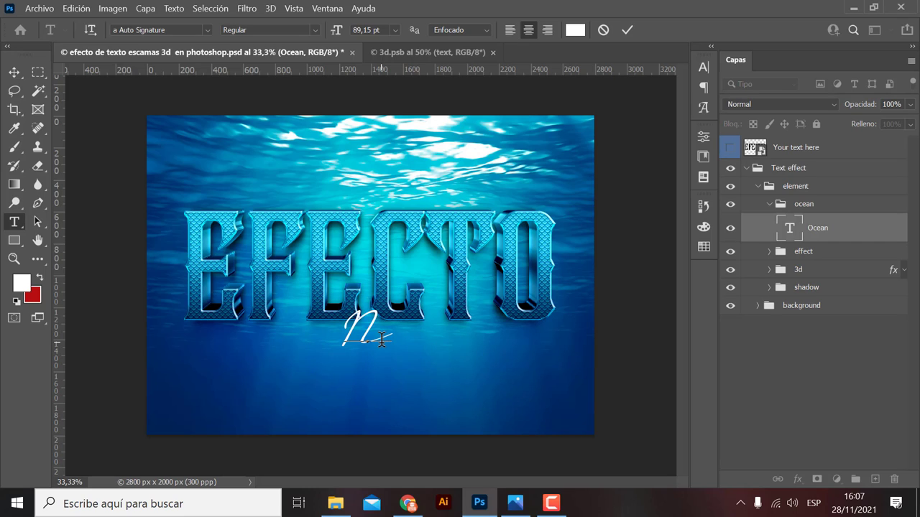
text(uevo)
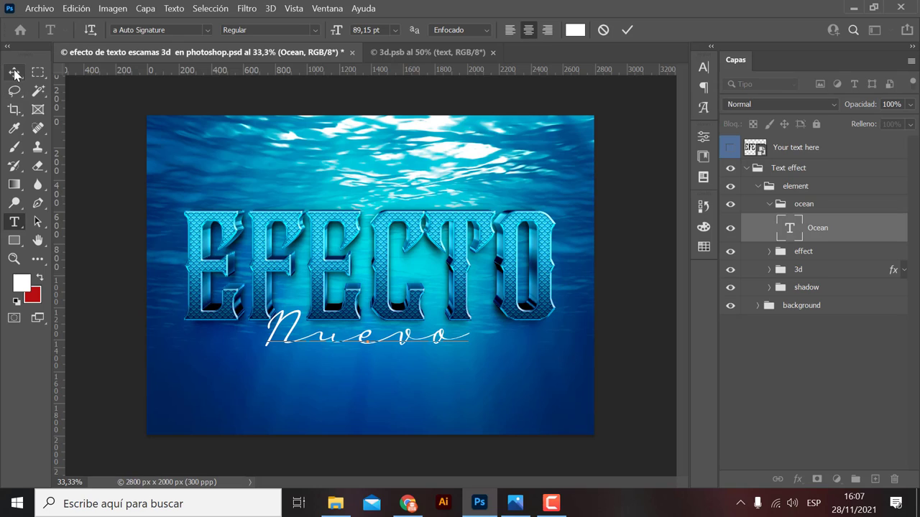
click(473, 355)
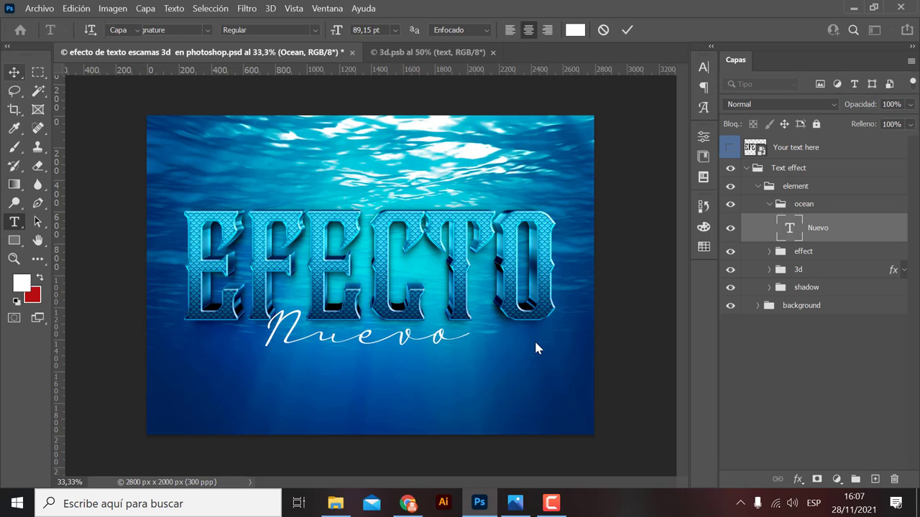
key(v)
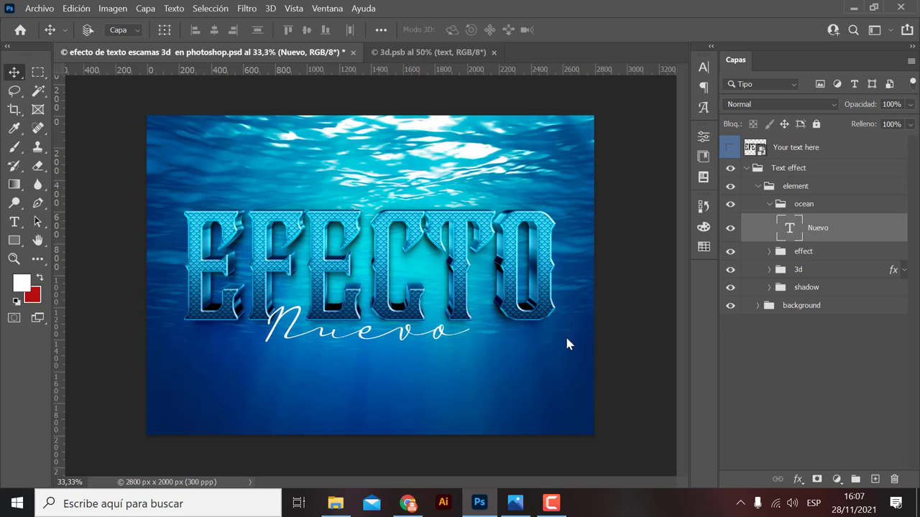
Toggle Capa 1's visibility to compare, collapse the groups and Layers panel, and zoom to 25%.
click(758, 186)
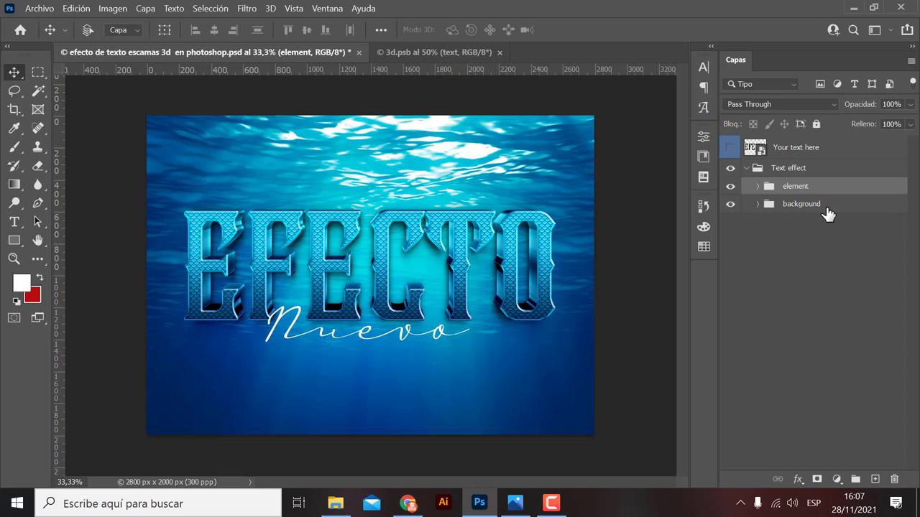
click(757, 205)
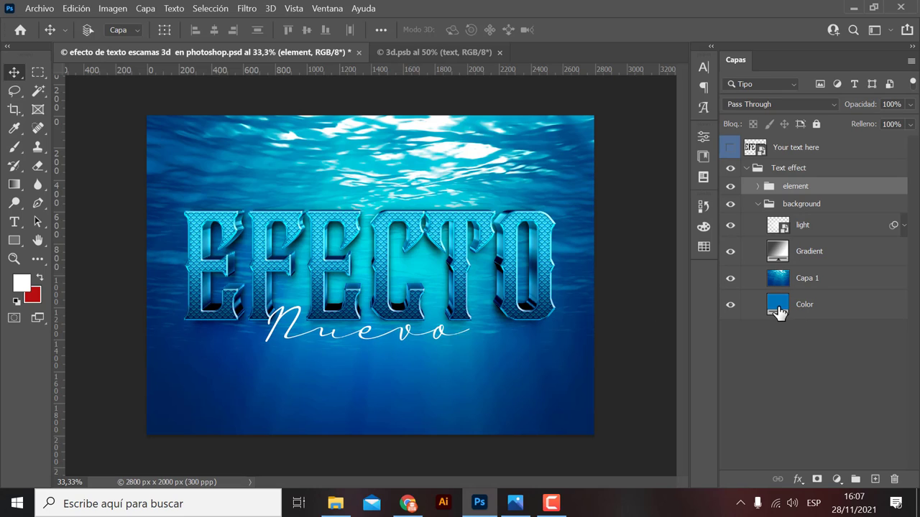
click(758, 205)
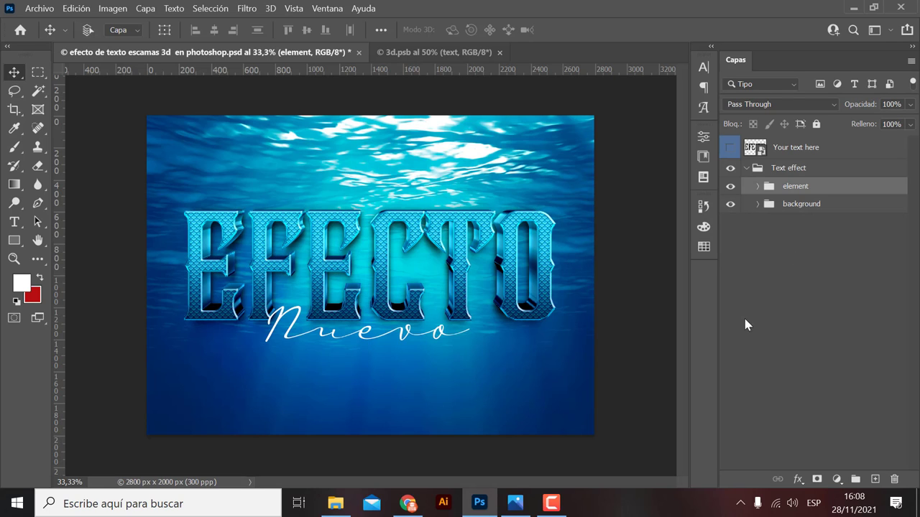
click(757, 204)
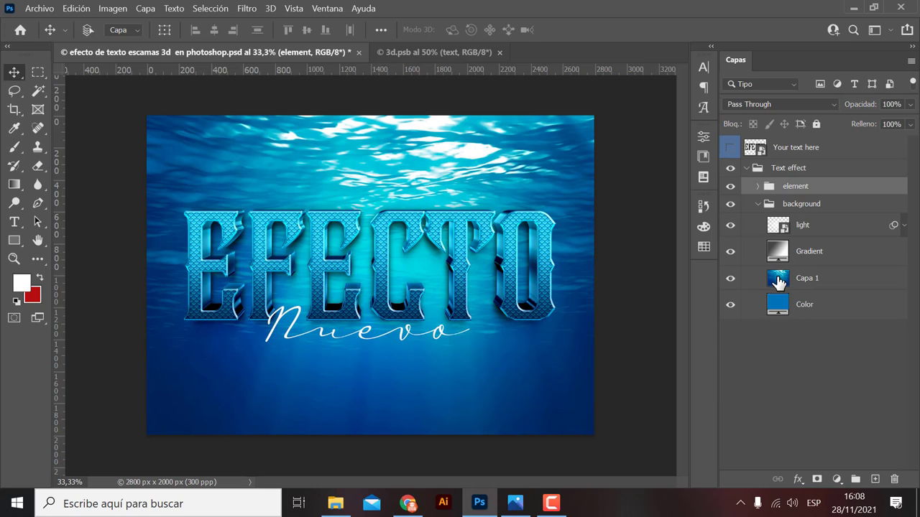
click(731, 281)
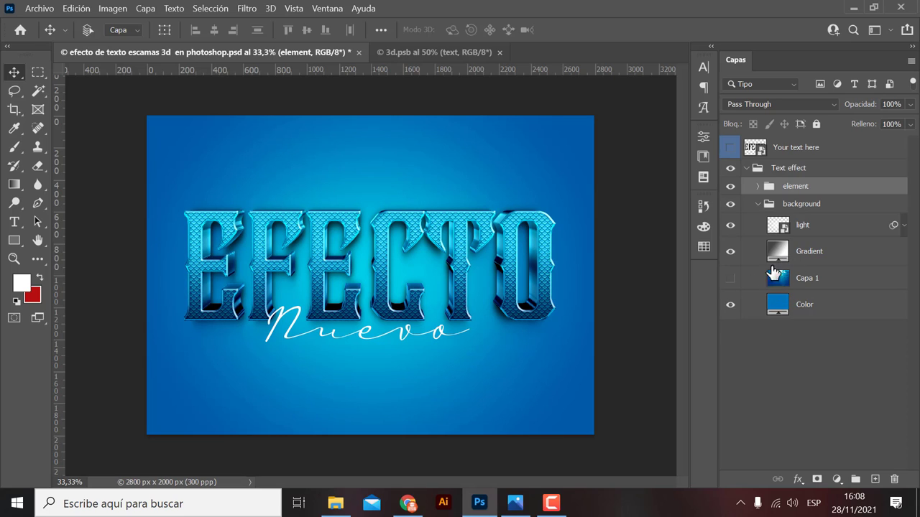
click(730, 278)
click(758, 205)
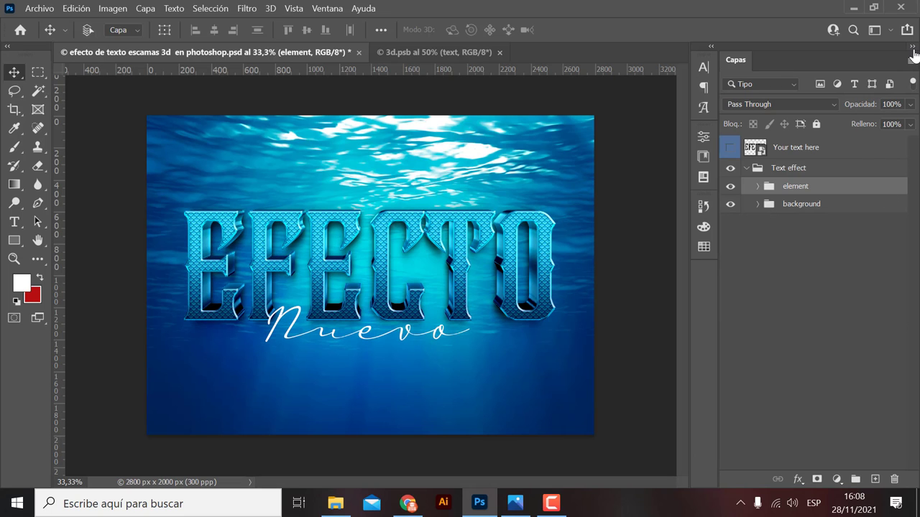
click(913, 48)
key(ctrl+minus)
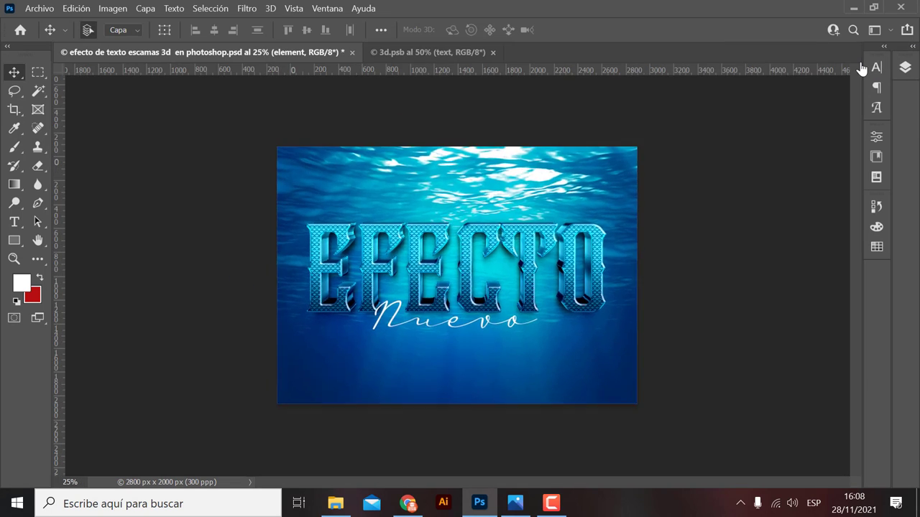
Zoom in to 50% to show the fish-scale EFECTO over the white Nuevo script.
key(ctrl+plus)
key(ctrl+plus)
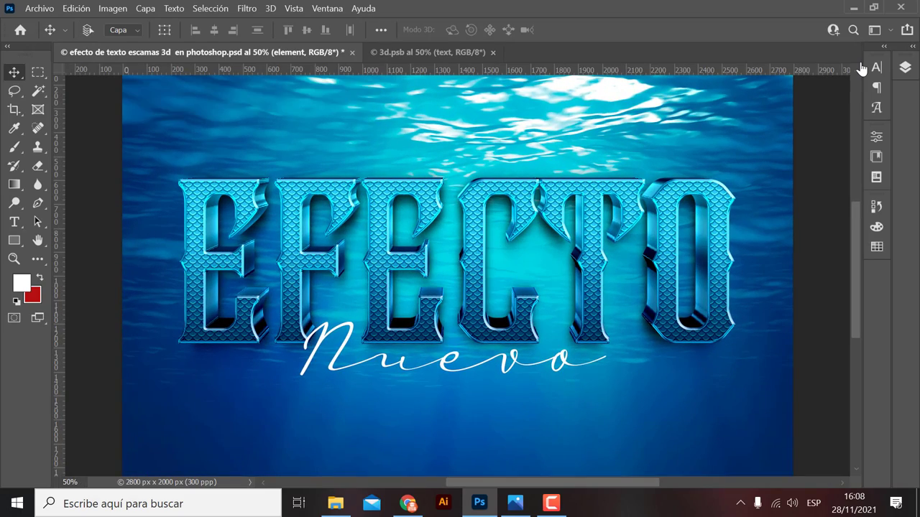